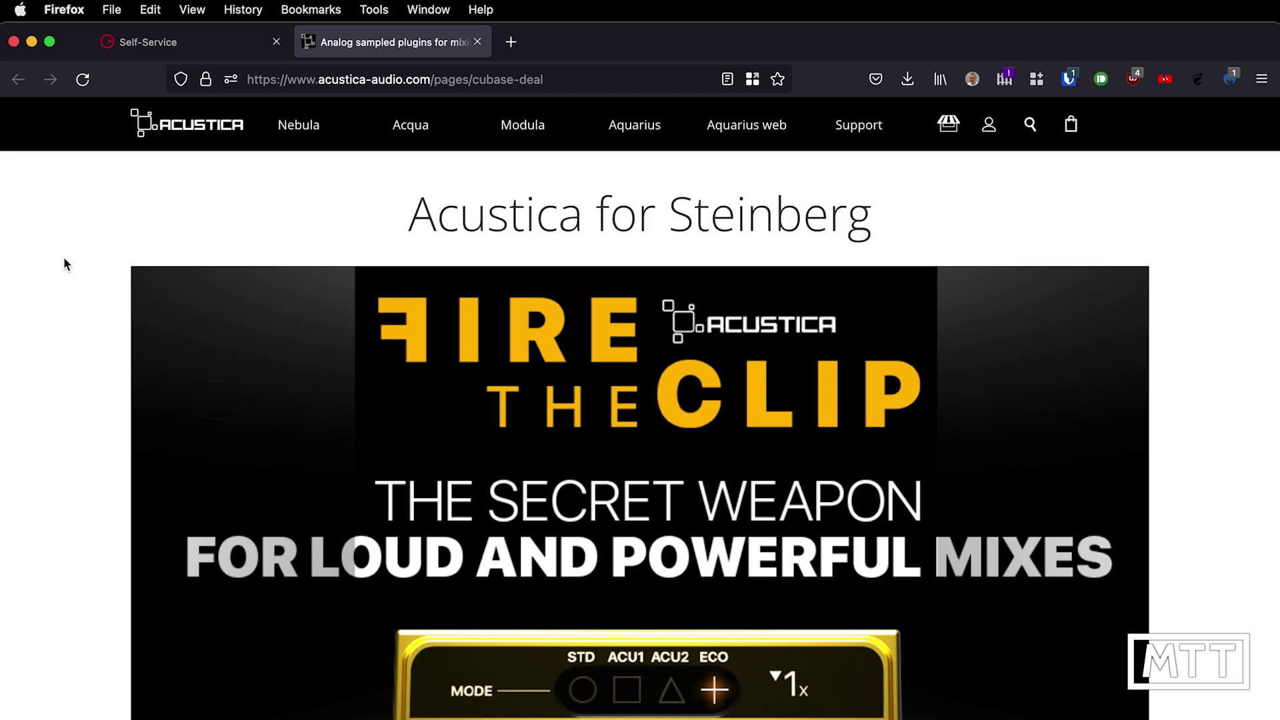
Scroll the Acustica for Steinberg page down to the prerequisites and 'To install Fire The Clip' steps.
{"action": "scroll", "coordinate": [64, 258], "scroll_direction": "down", "scroll_amount": 10}
{"action": "scroll", "coordinate": [64, 260], "scroll_direction": "down", "scroll_amount": 10}
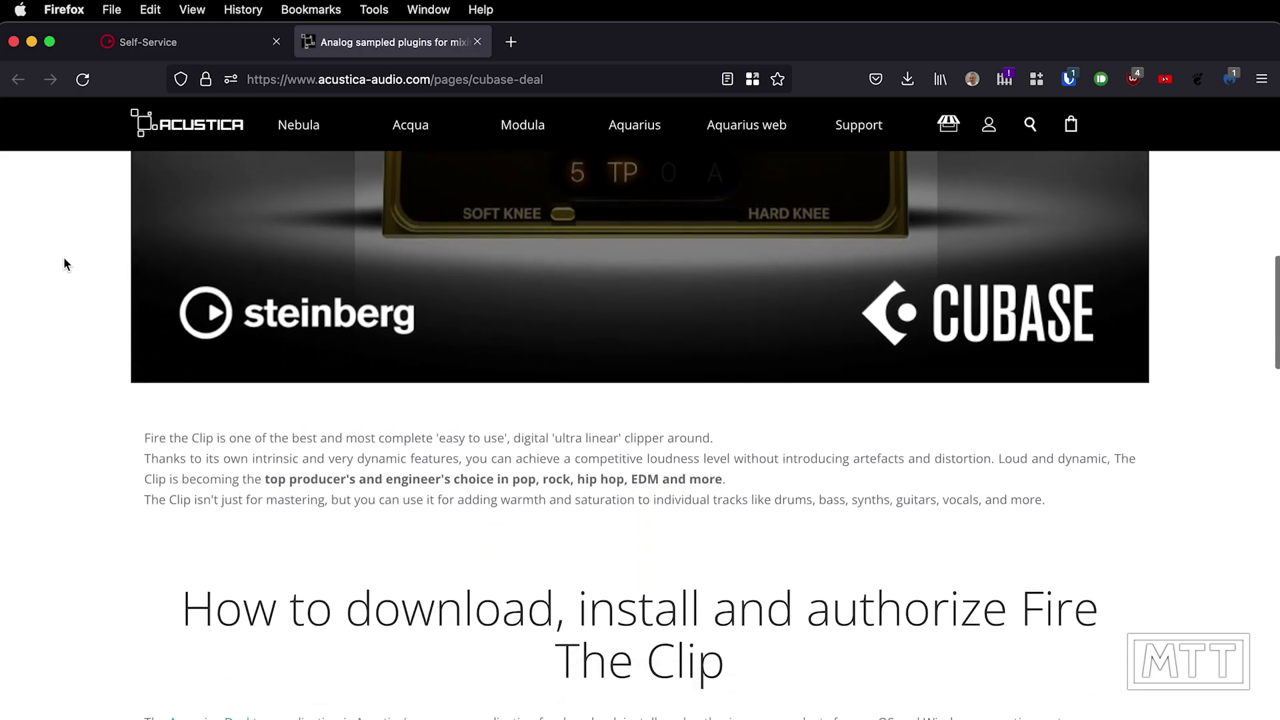
{"action": "scroll", "coordinate": [64, 261], "scroll_direction": "down", "scroll_amount": 5}
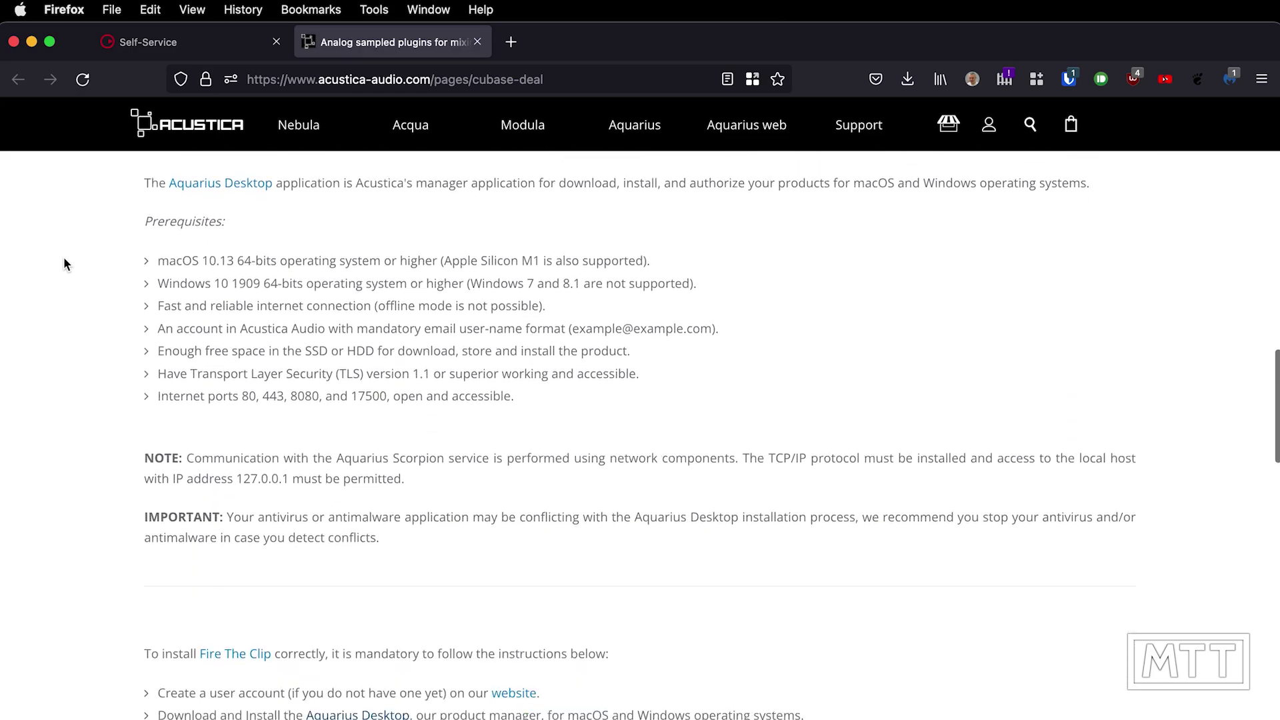
{"action": "scroll", "coordinate": [64, 261], "scroll_direction": "up", "scroll_amount": 3}
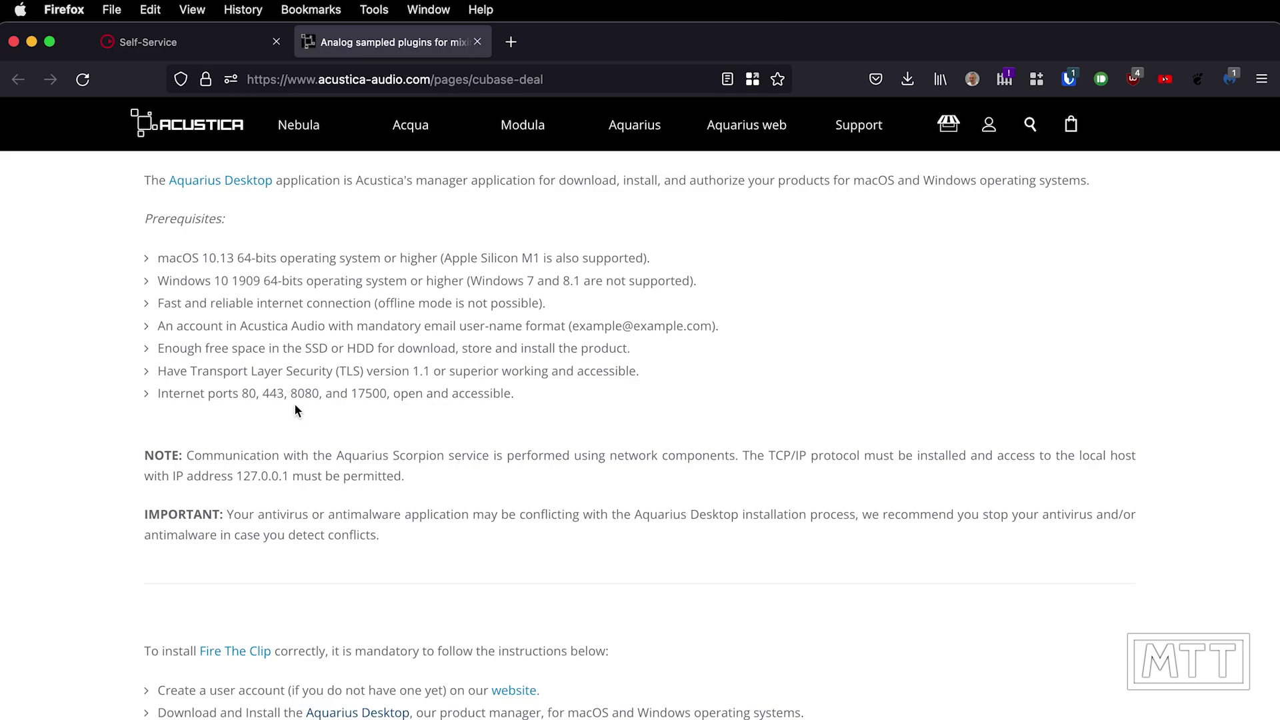
{"action": "scroll", "coordinate": [295, 406], "scroll_direction": "down", "scroll_amount": 1}
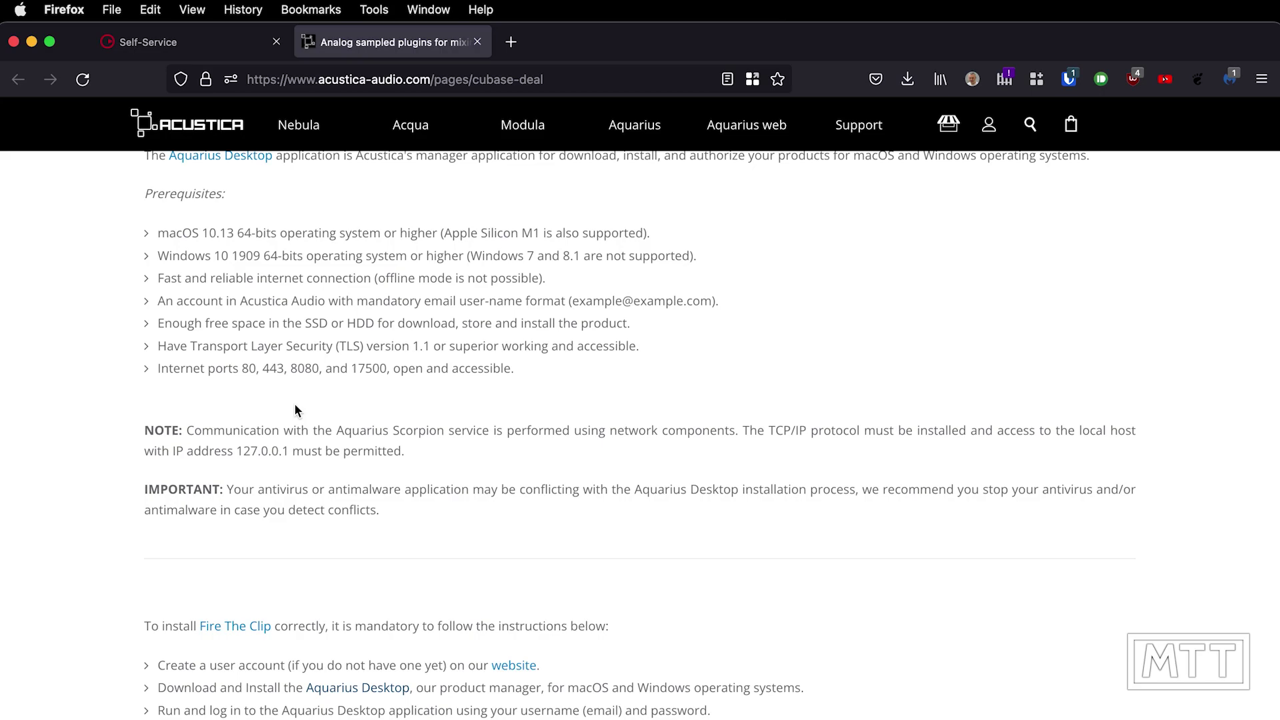
{"action": "scroll", "coordinate": [296, 409], "scroll_direction": "down", "scroll_amount": 2}
{"action": "scroll", "coordinate": [295, 404], "scroll_direction": "up", "scroll_amount": 3}
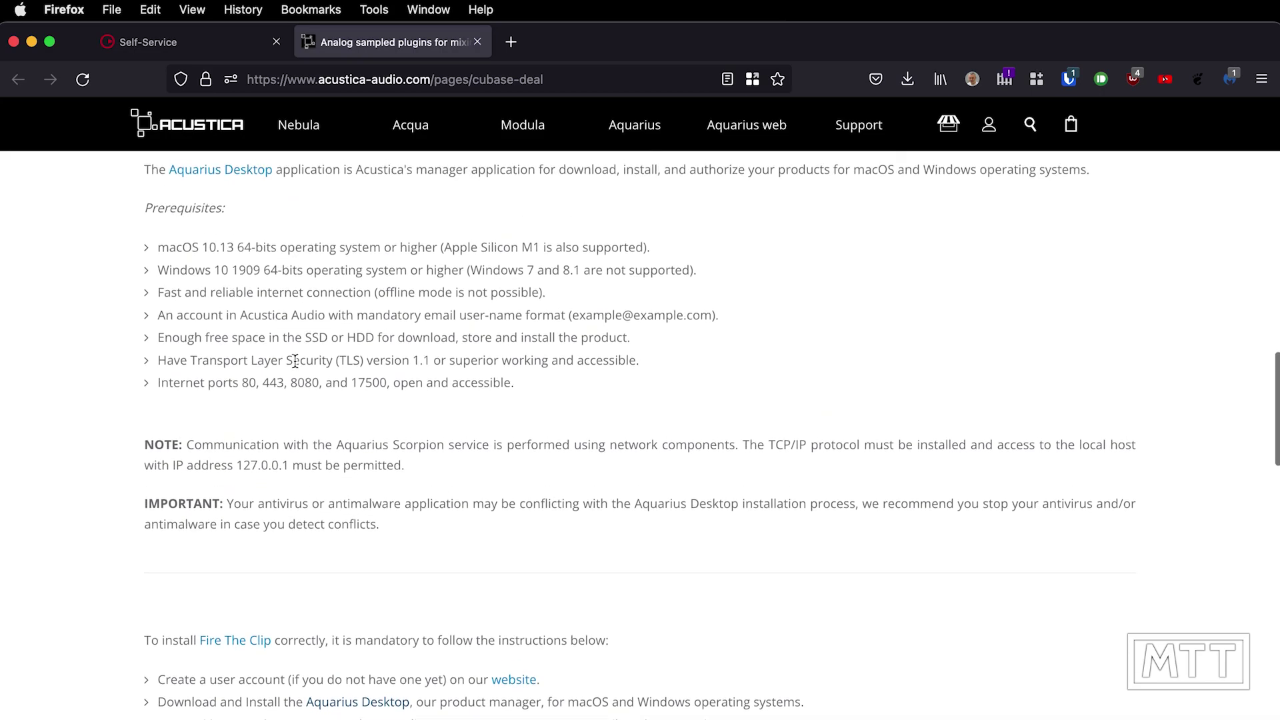
{"action": "scroll", "coordinate": [331, 437], "scroll_direction": "down", "scroll_amount": 6}
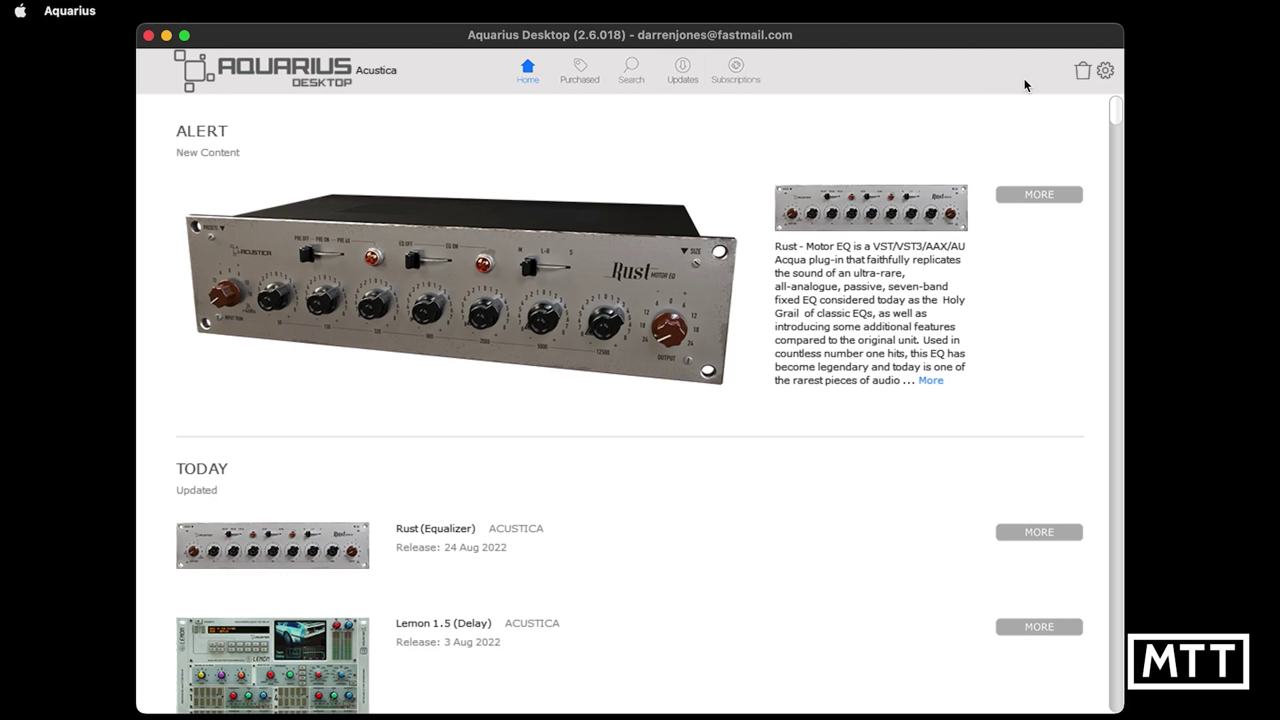
{"action": "left_click", "coordinate": [1105, 78]}
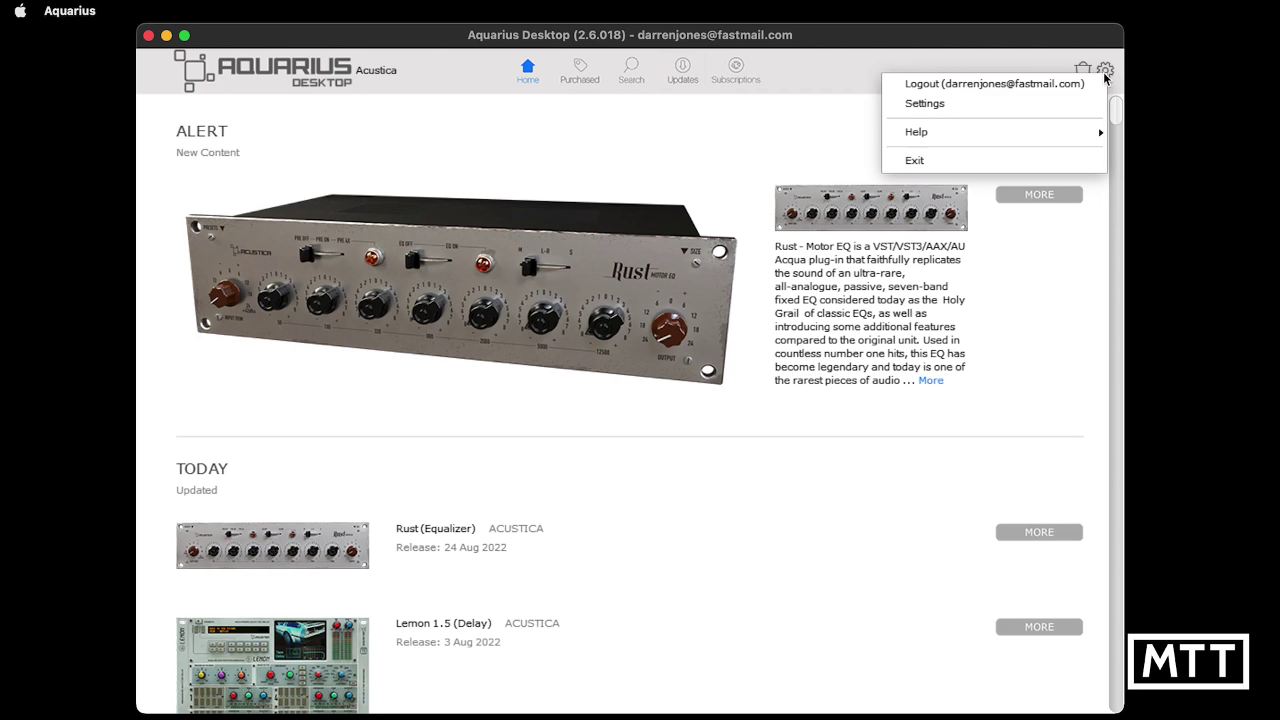
{"action": "left_click", "coordinate": [926, 106]}
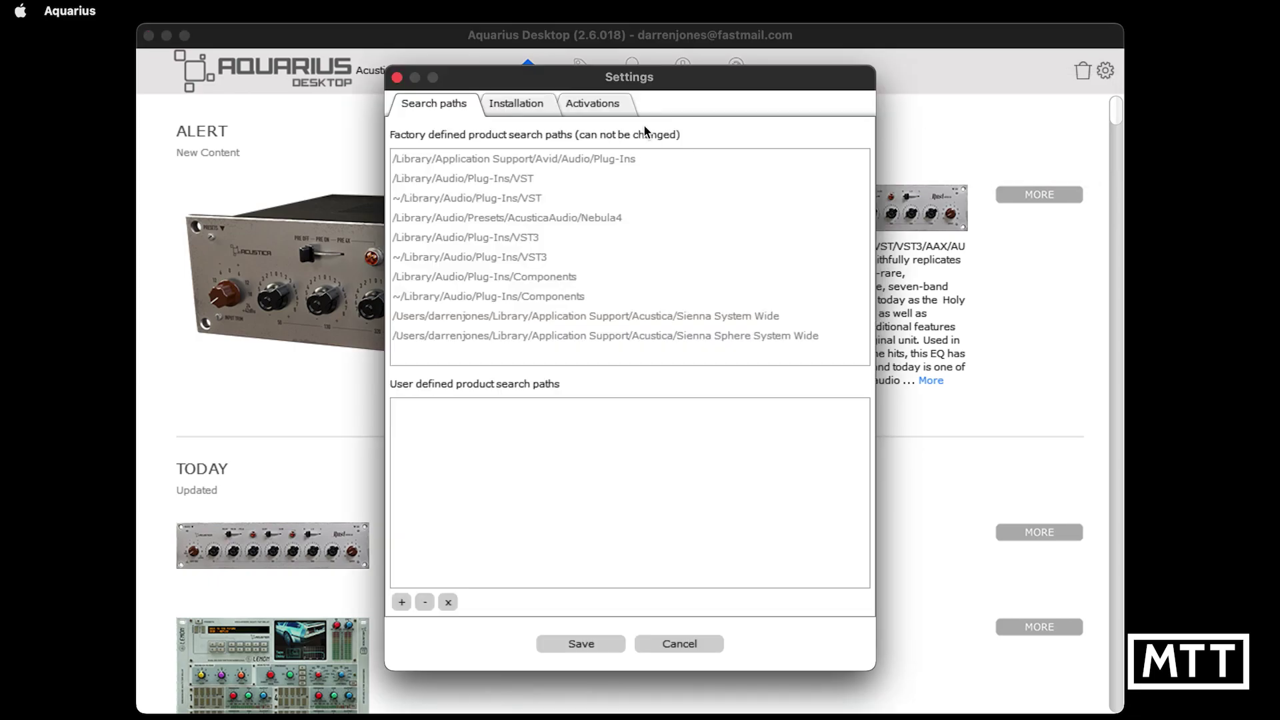
{"action": "left_click", "coordinate": [596, 106]}
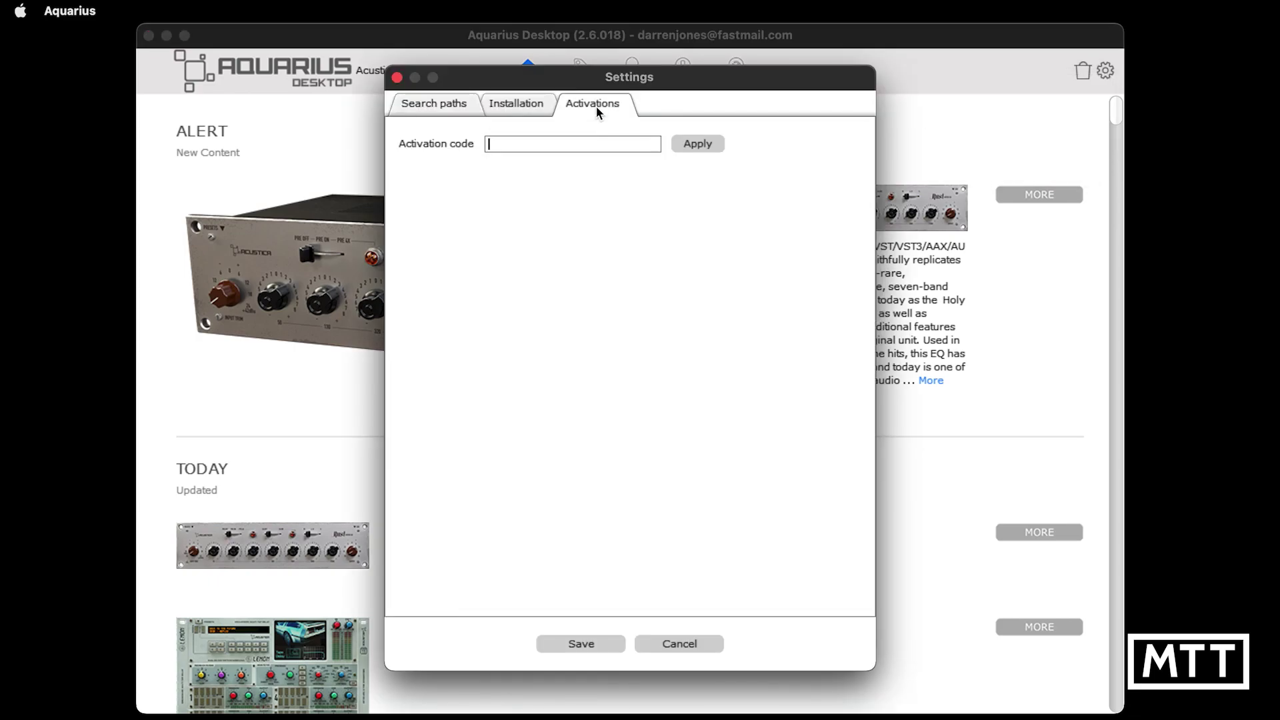
{"action": "left_click", "coordinate": [539, 149]}
{"action": "left_click", "coordinate": [680, 643]}
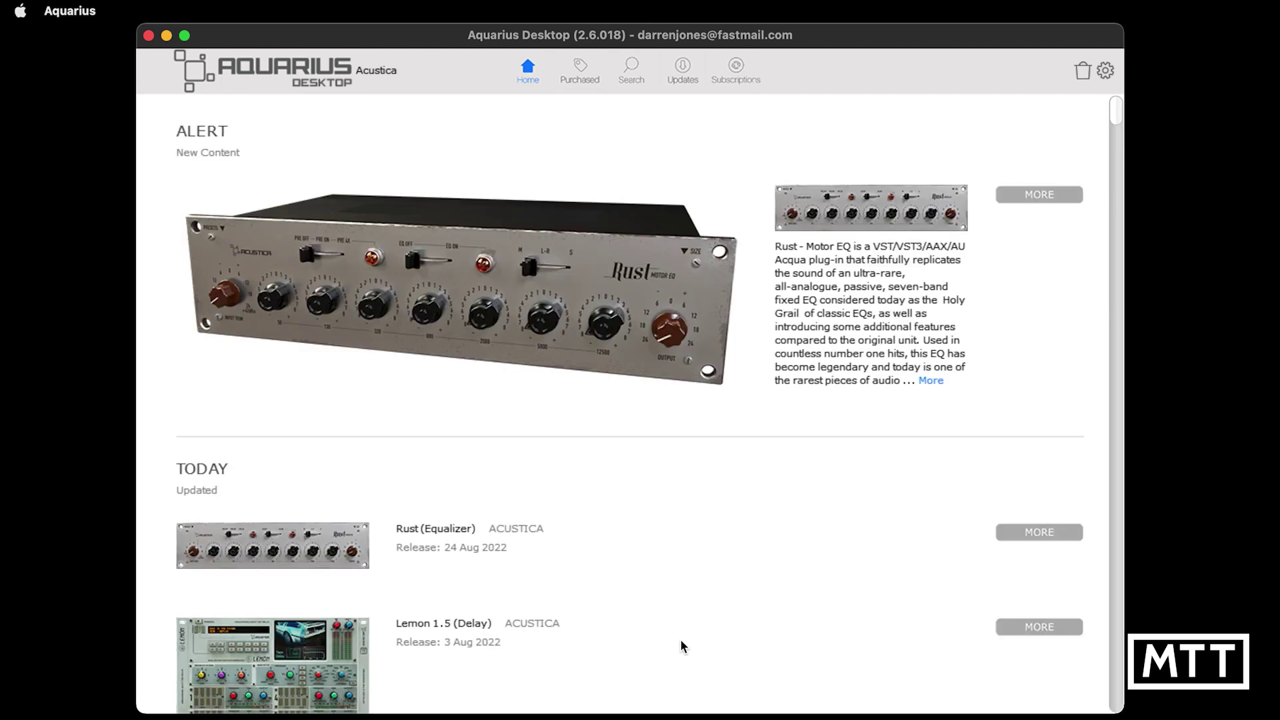
Go to the Purchased list, find Fire The Clip (Compressor), and show its format choices.
{"action": "left_click", "coordinate": [578, 88]}
{"action": "scroll", "coordinate": [782, 342], "scroll_direction": "down", "scroll_amount": 4}
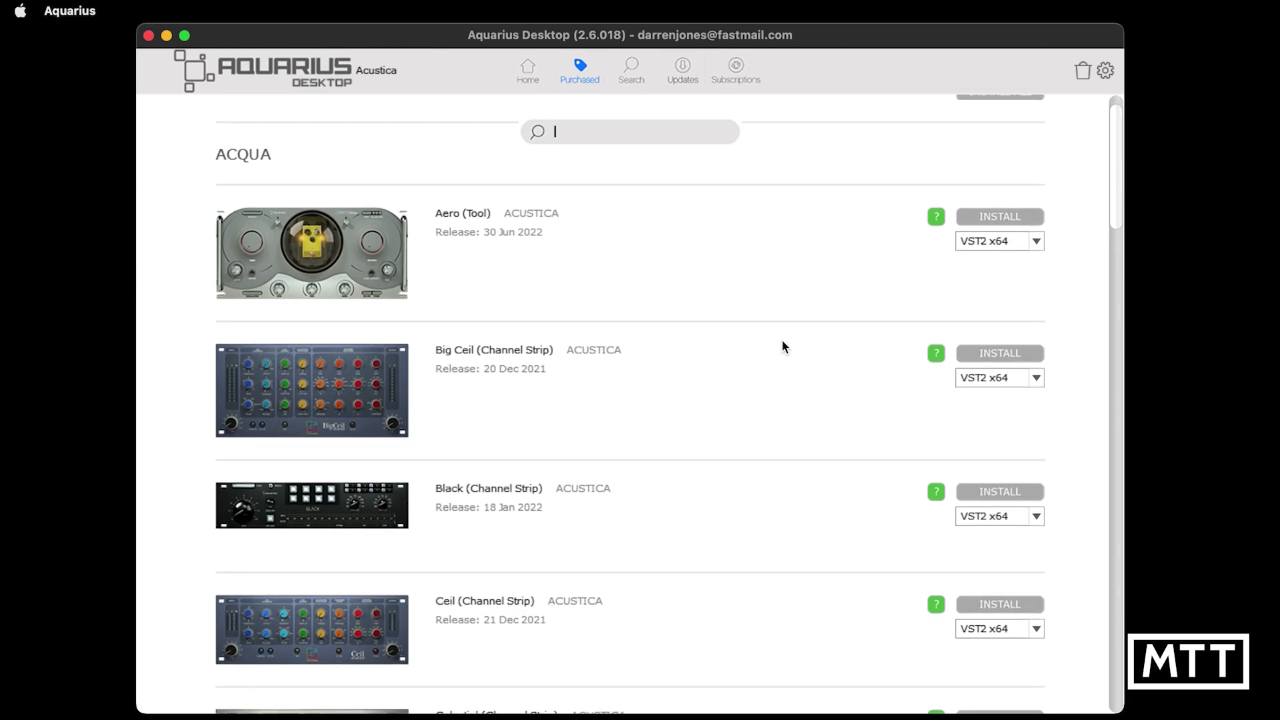
{"action": "scroll", "coordinate": [783, 344], "scroll_direction": "down", "scroll_amount": 9}
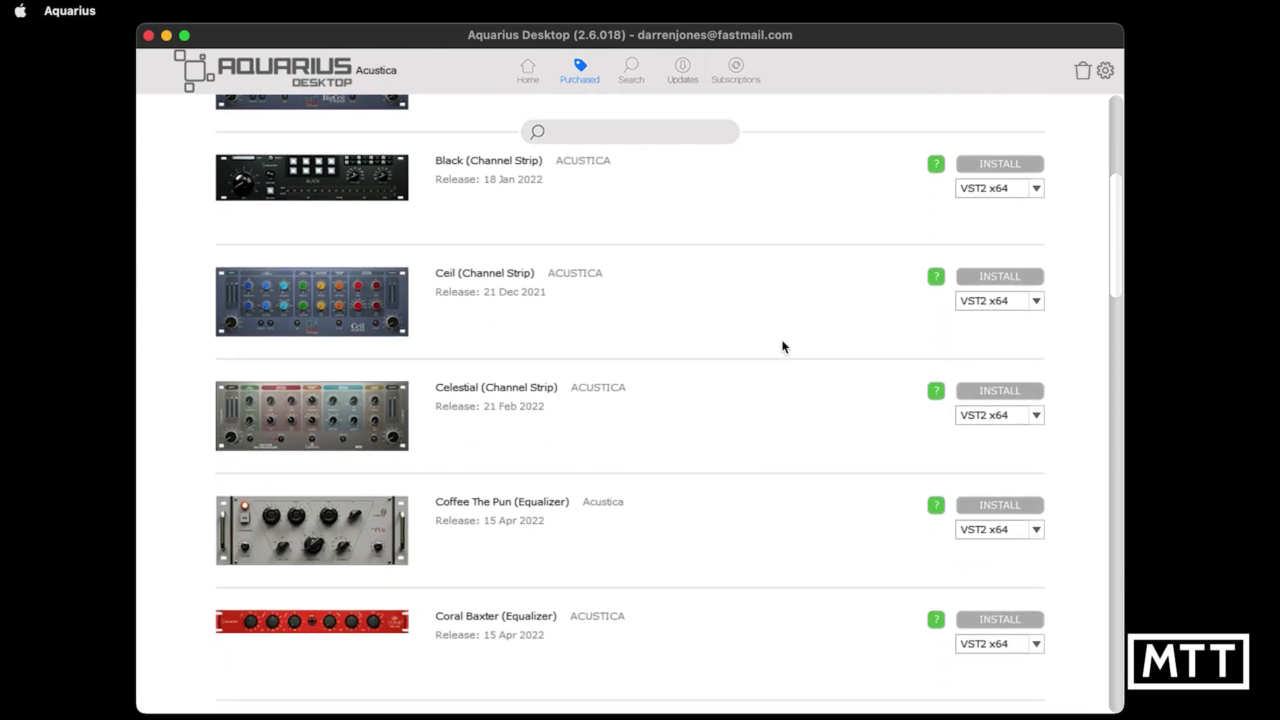
{"action": "scroll", "coordinate": [781, 339], "scroll_direction": "down", "scroll_amount": 3}
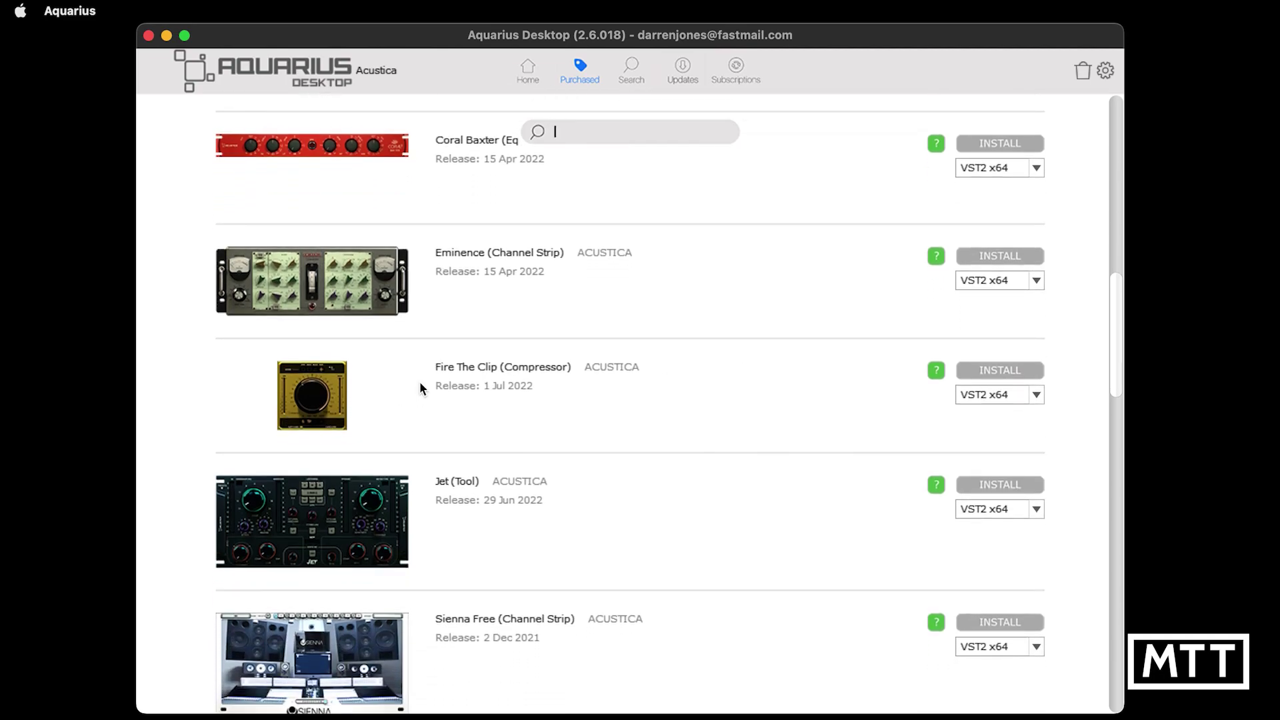
{"action": "left_click", "coordinate": [1036, 396]}
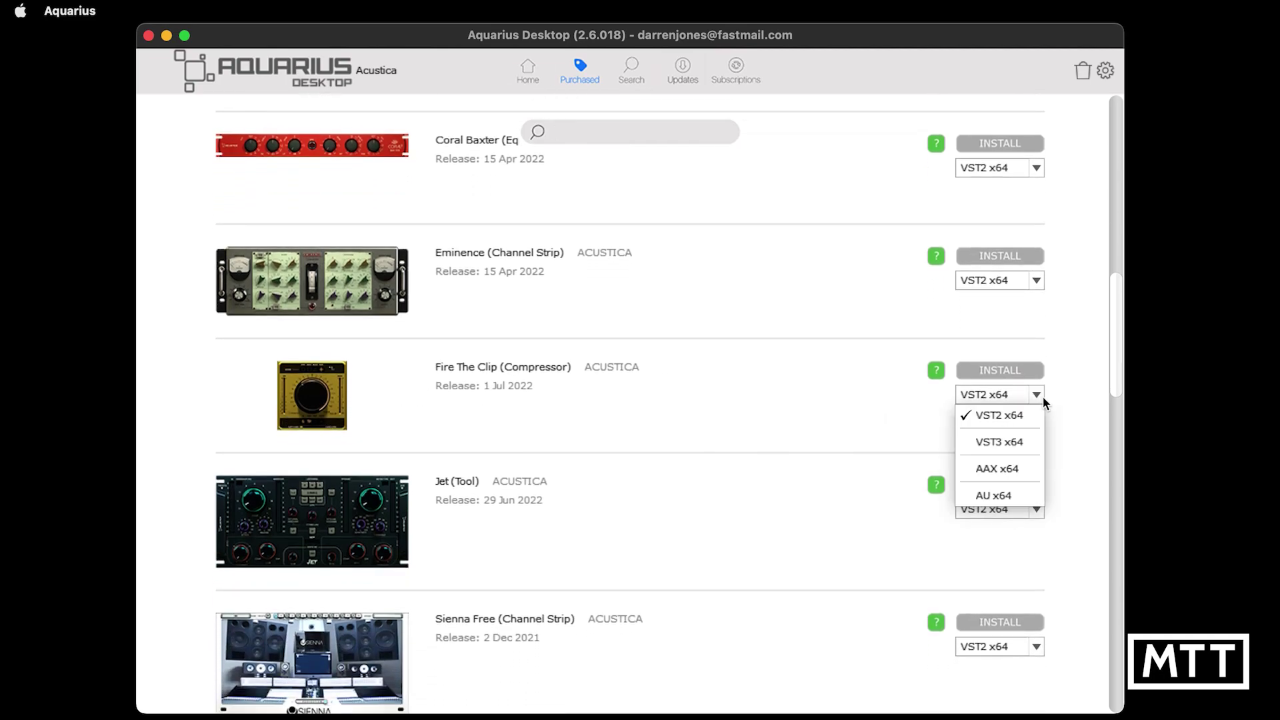
Choose VST3 x64 as Fire The Clip's format and install it.
{"action": "left_click", "coordinate": [1005, 444]}
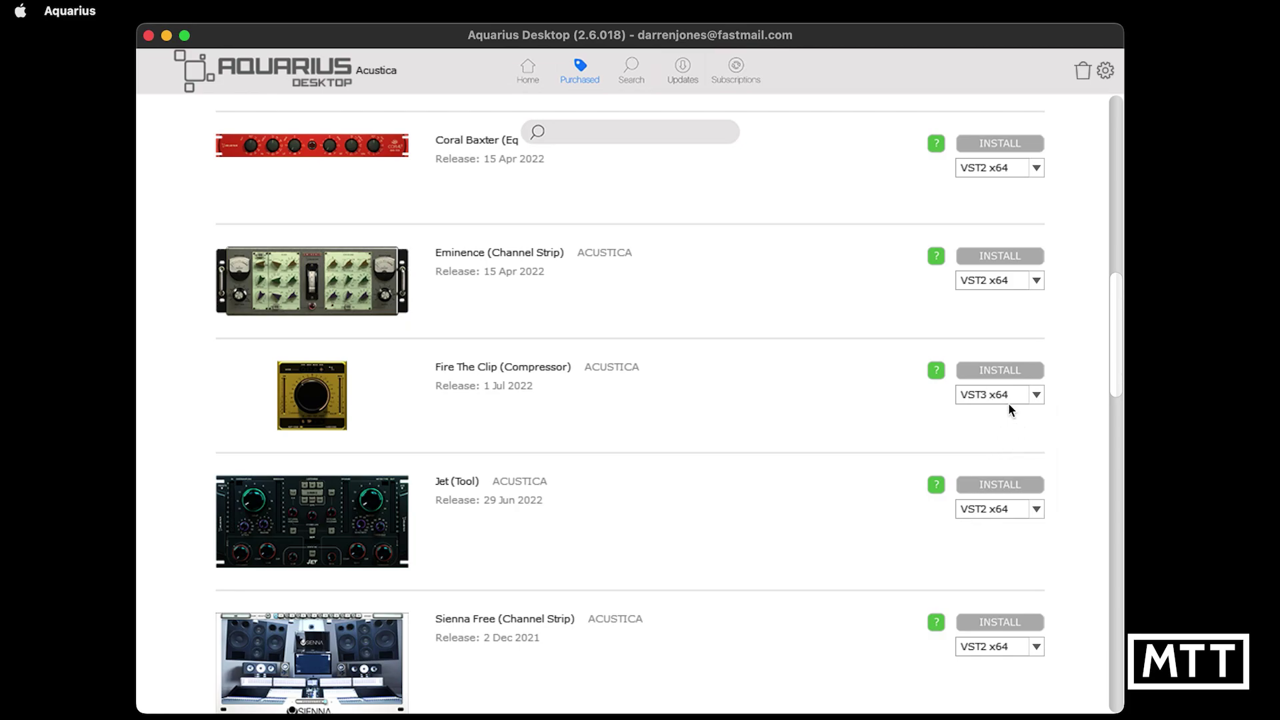
{"action": "left_click", "coordinate": [998, 372]}
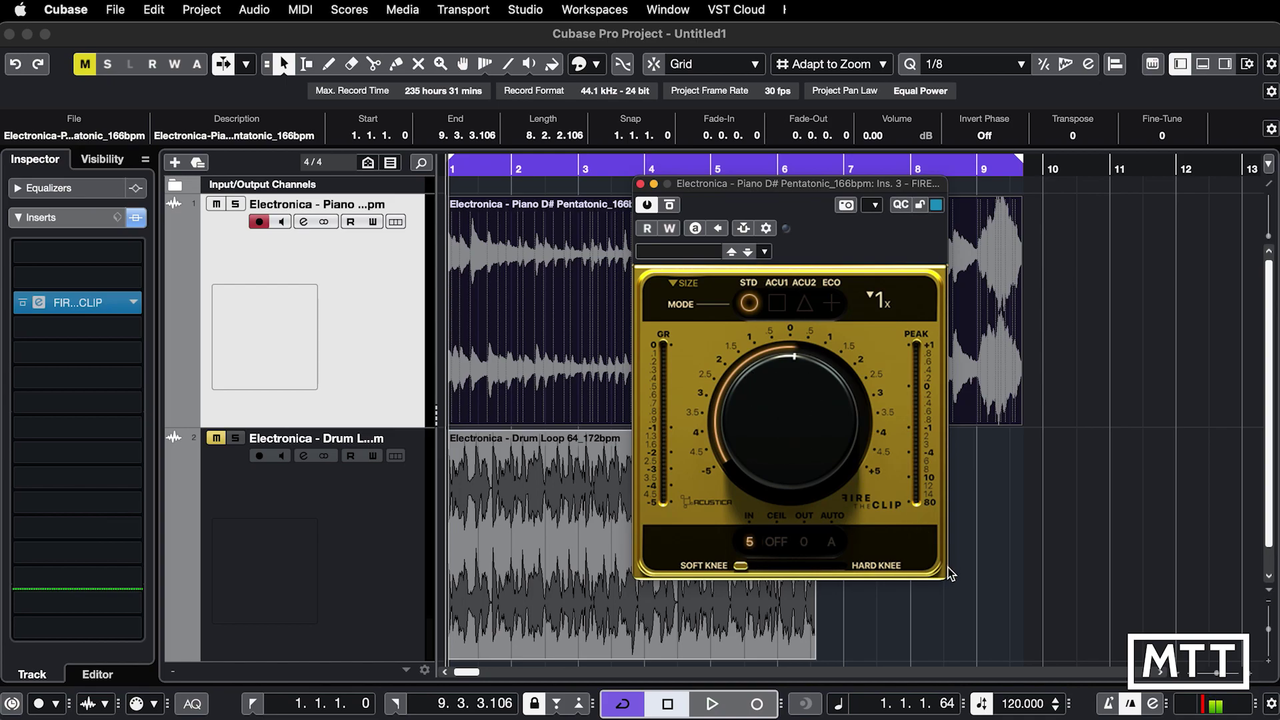
{"action": "left_click", "coordinate": [876, 302]}
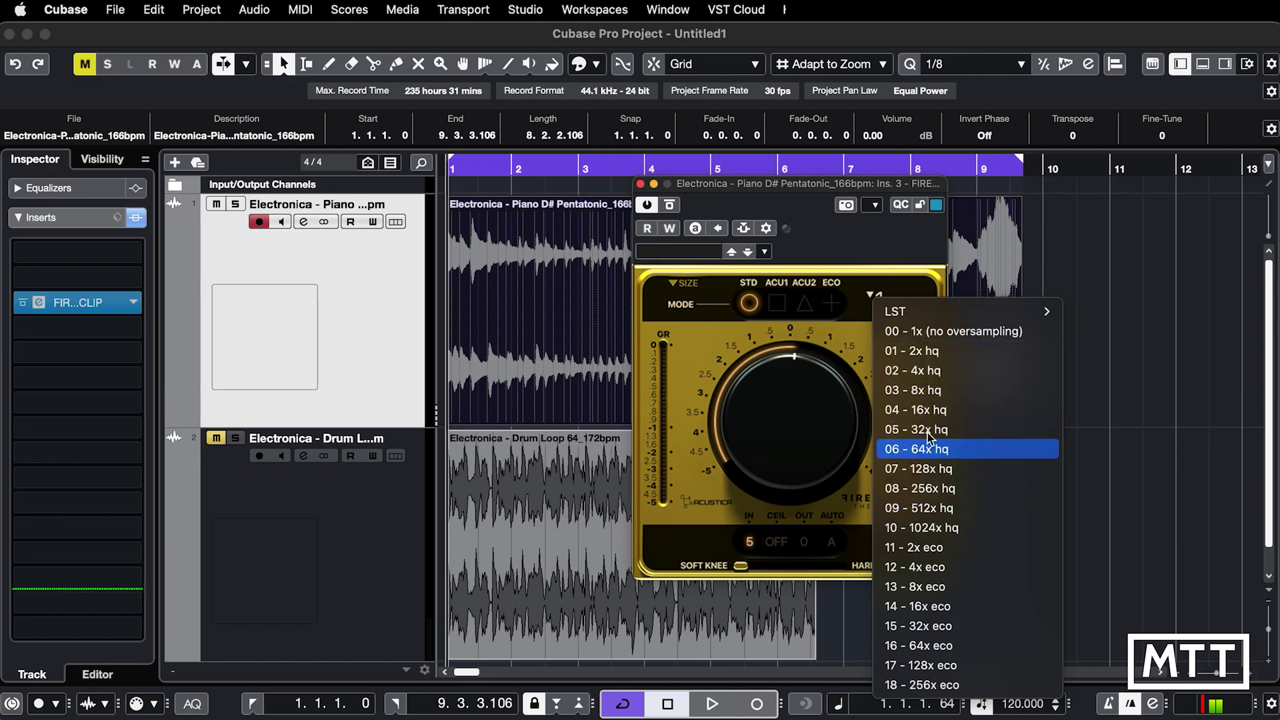
{"action": "left_click", "coordinate": [901, 282]}
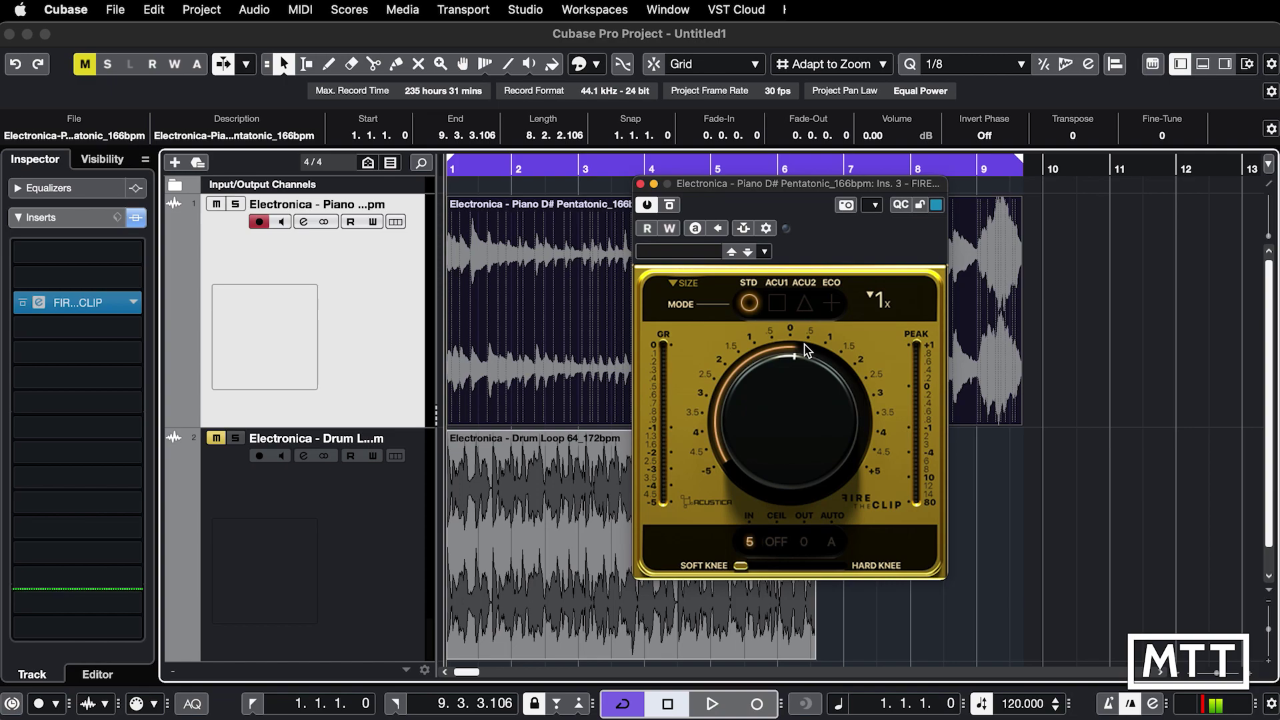
Compare the piano loop with Fire The Clip bypassed and active, then raise its amount to about +1.
{"action": "left_click", "coordinate": [670, 205]}
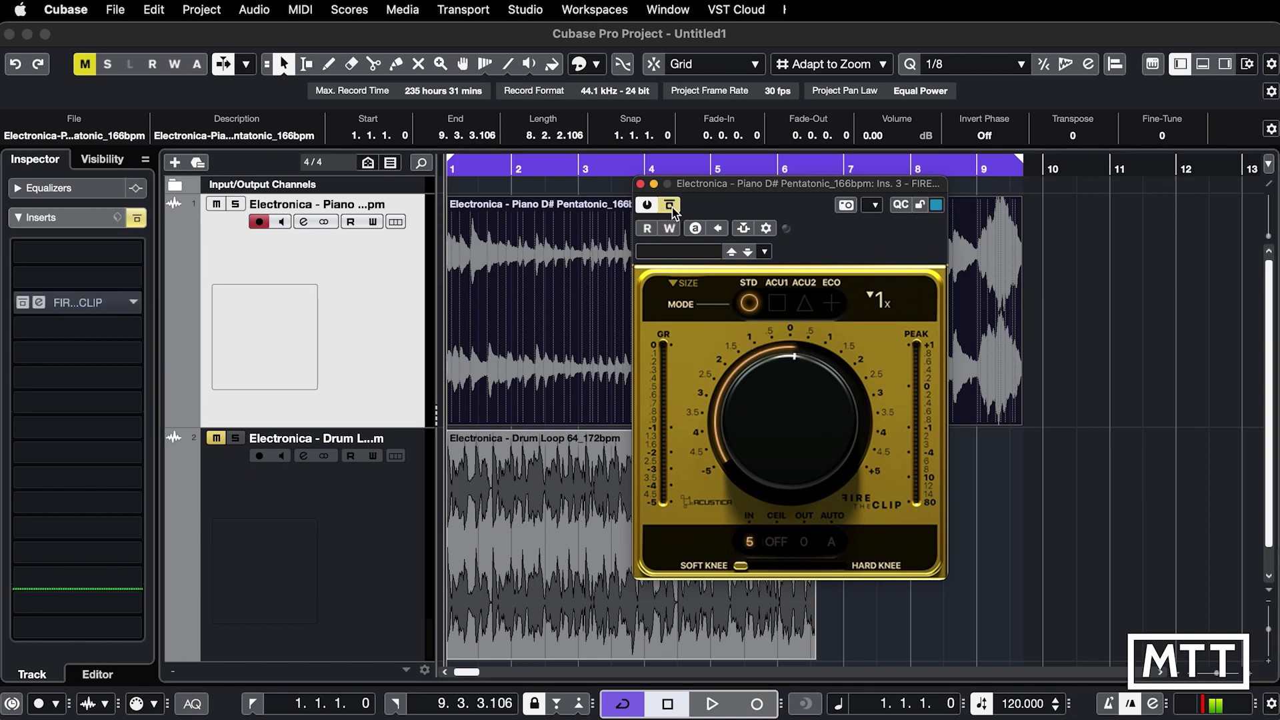
{"action": "key", "text": "space"}
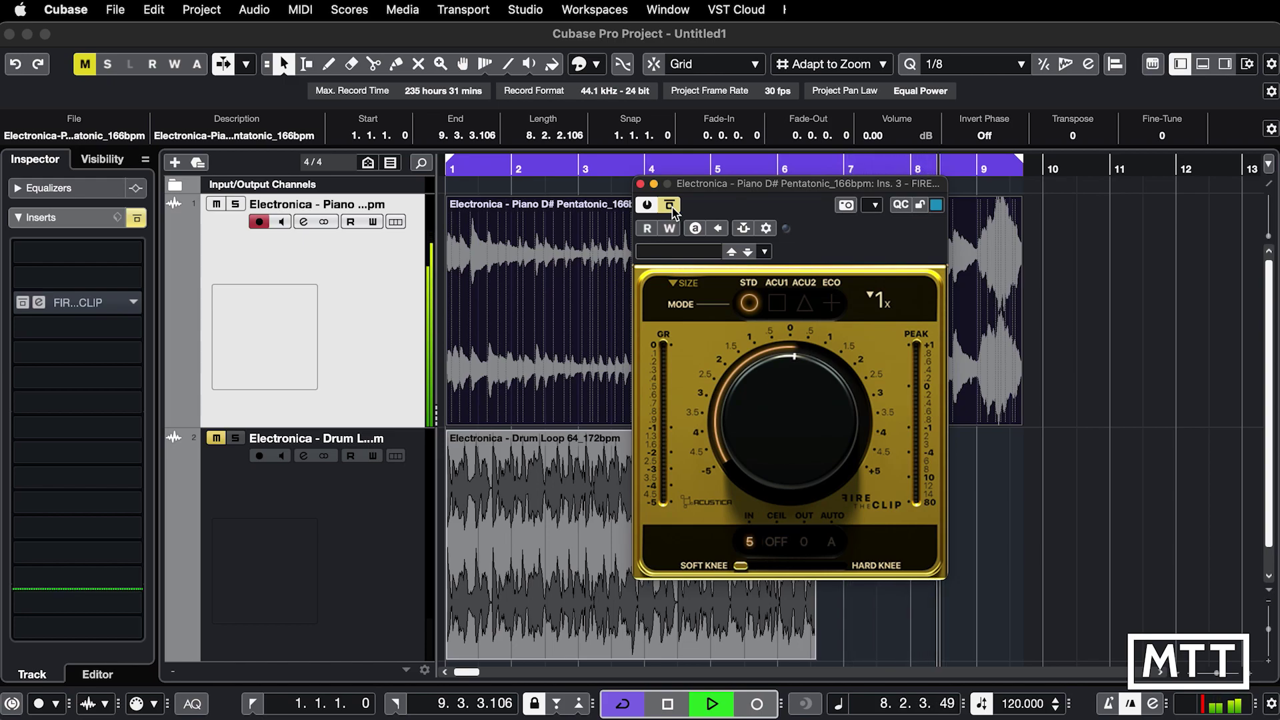
{"action": "left_click", "coordinate": [672, 206]}
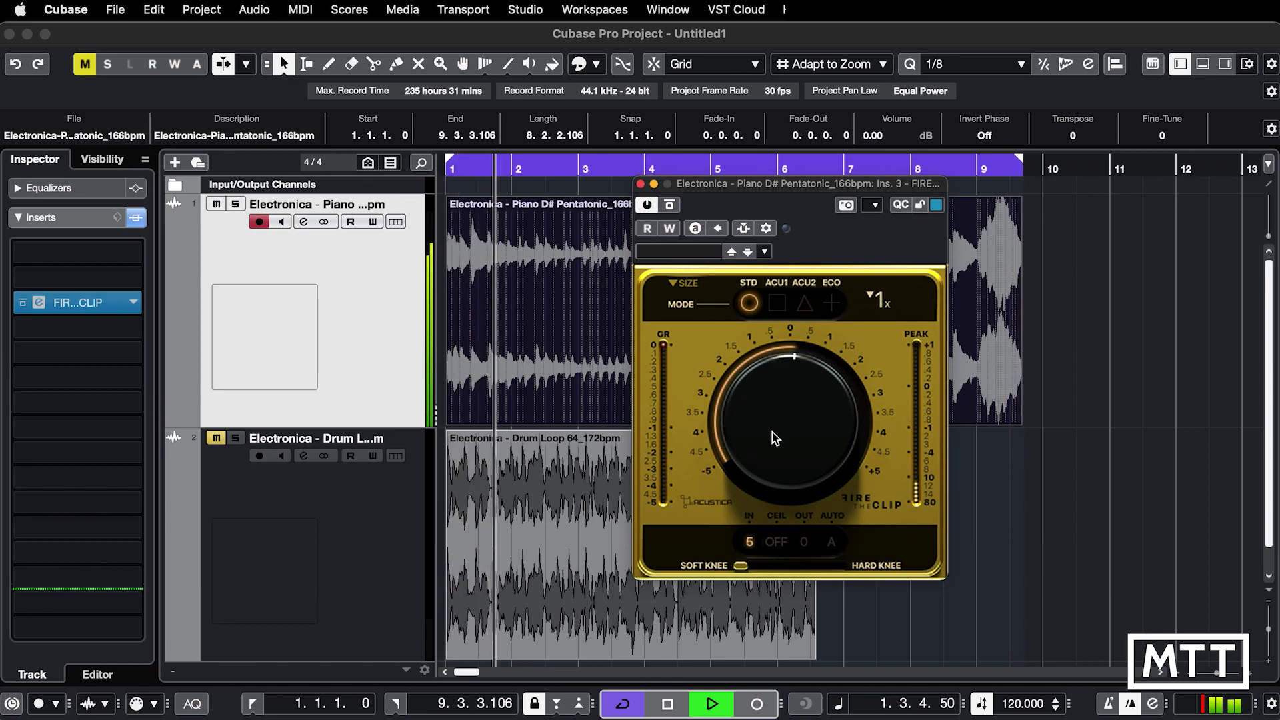
{"action": "left_click_drag", "start_coordinate": [772, 432], "coordinate": [760, 348]}
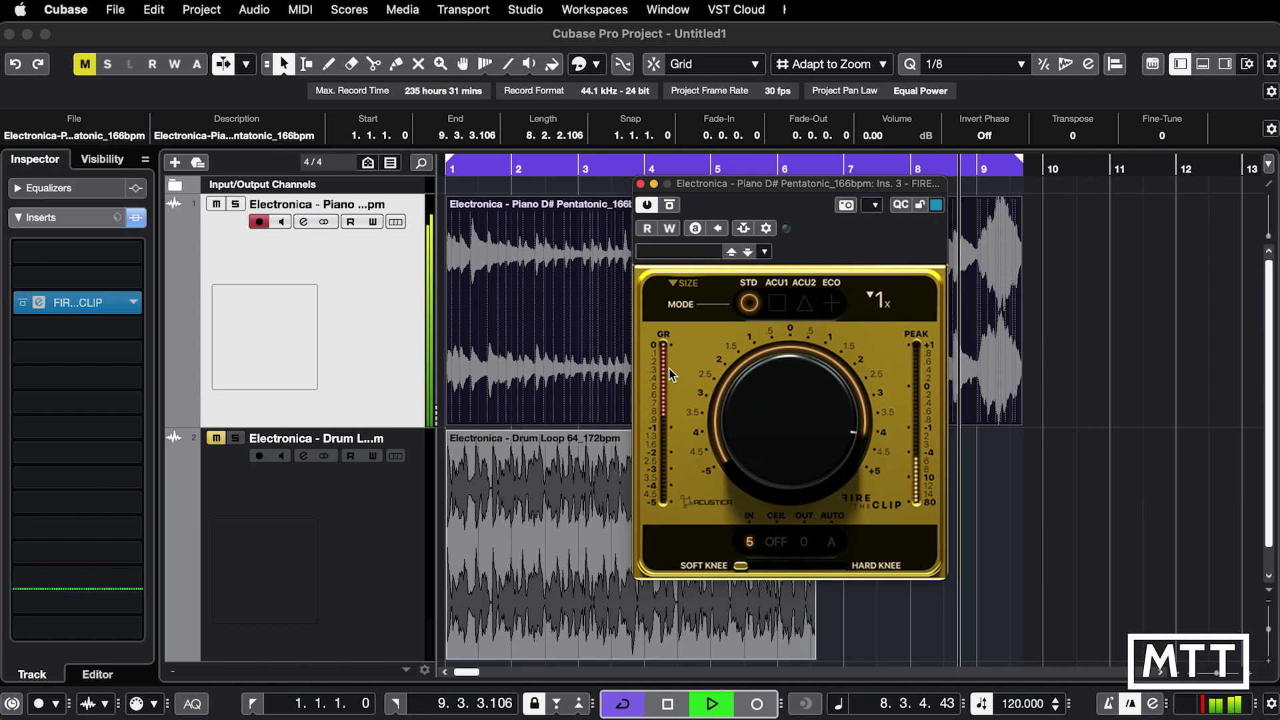
Audition the ACU1, ACU2 and ECO clipping modes, ending on ECO, and show the oversampling choices.
{"action": "left_click", "coordinate": [777, 305]}
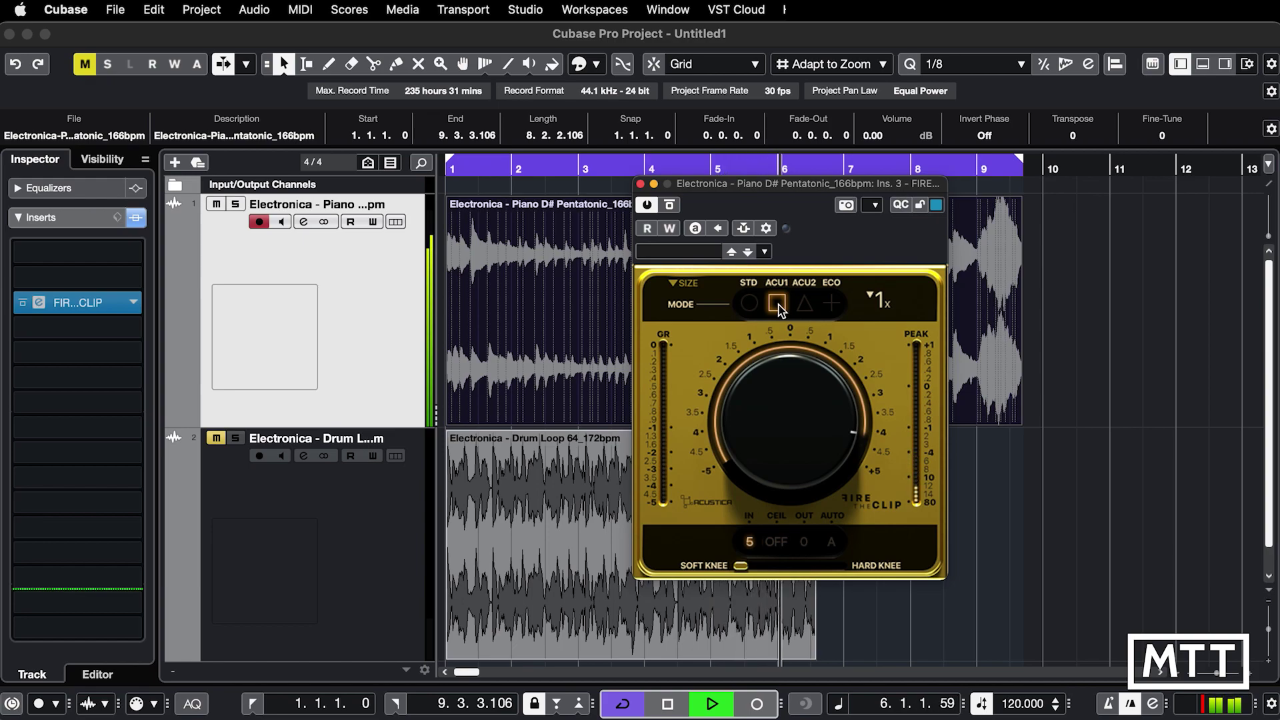
{"action": "left_click", "coordinate": [778, 304]}
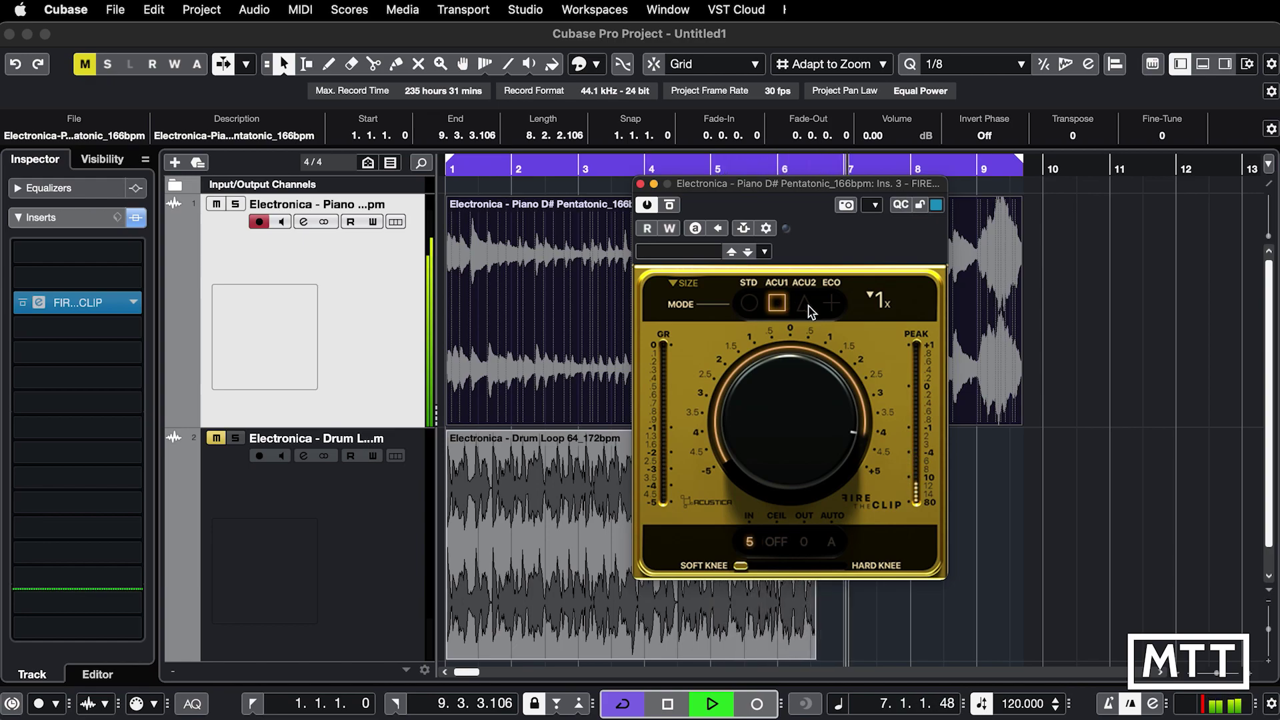
{"action": "left_click", "coordinate": [806, 304]}
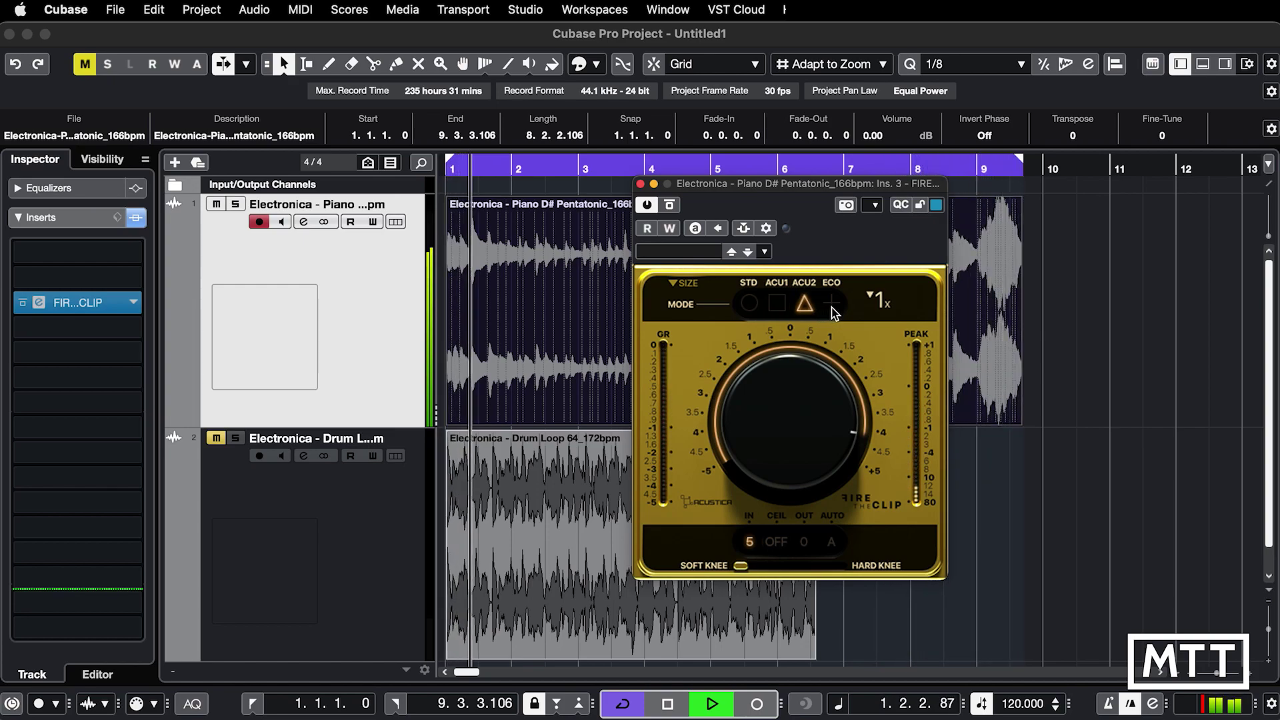
{"action": "left_click", "coordinate": [832, 304]}
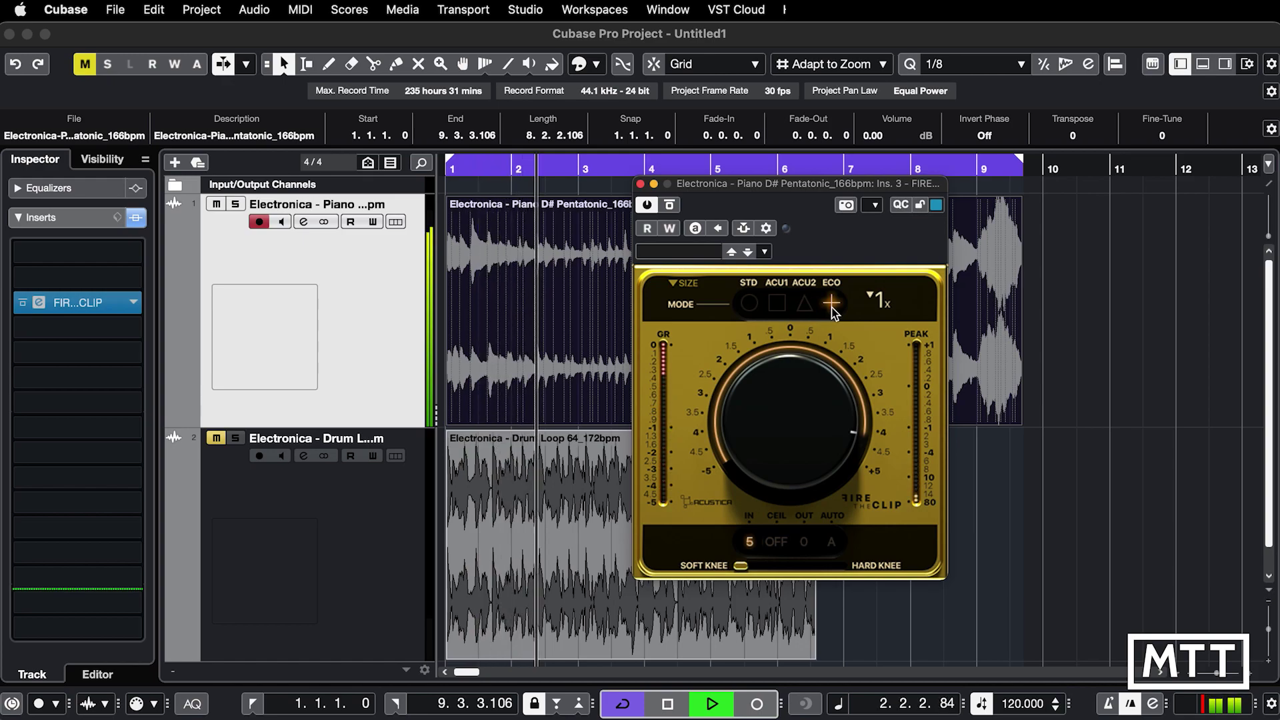
{"action": "left_click", "coordinate": [876, 295]}
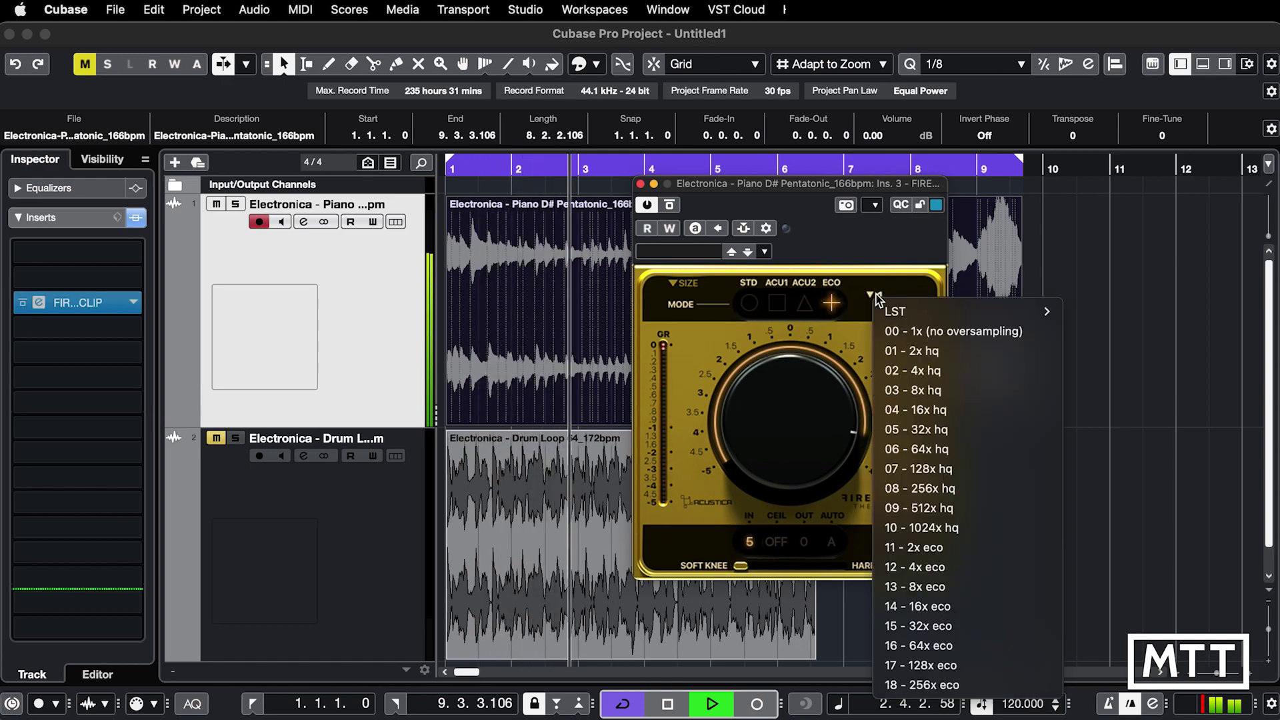
Leave oversampling at 1x, set the input range to 20, and sweep the clip drive down to 0 and back up while listening.
{"action": "left_click", "coordinate": [888, 261]}
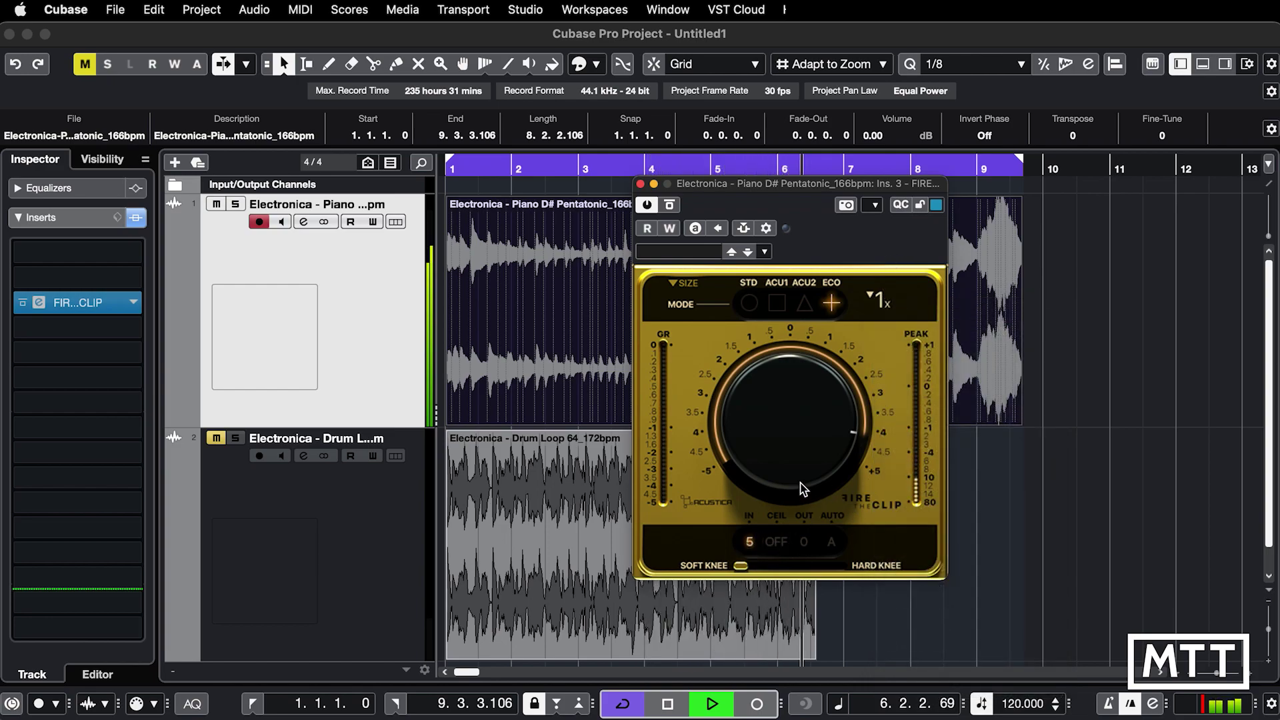
{"action": "left_click", "coordinate": [755, 546]}
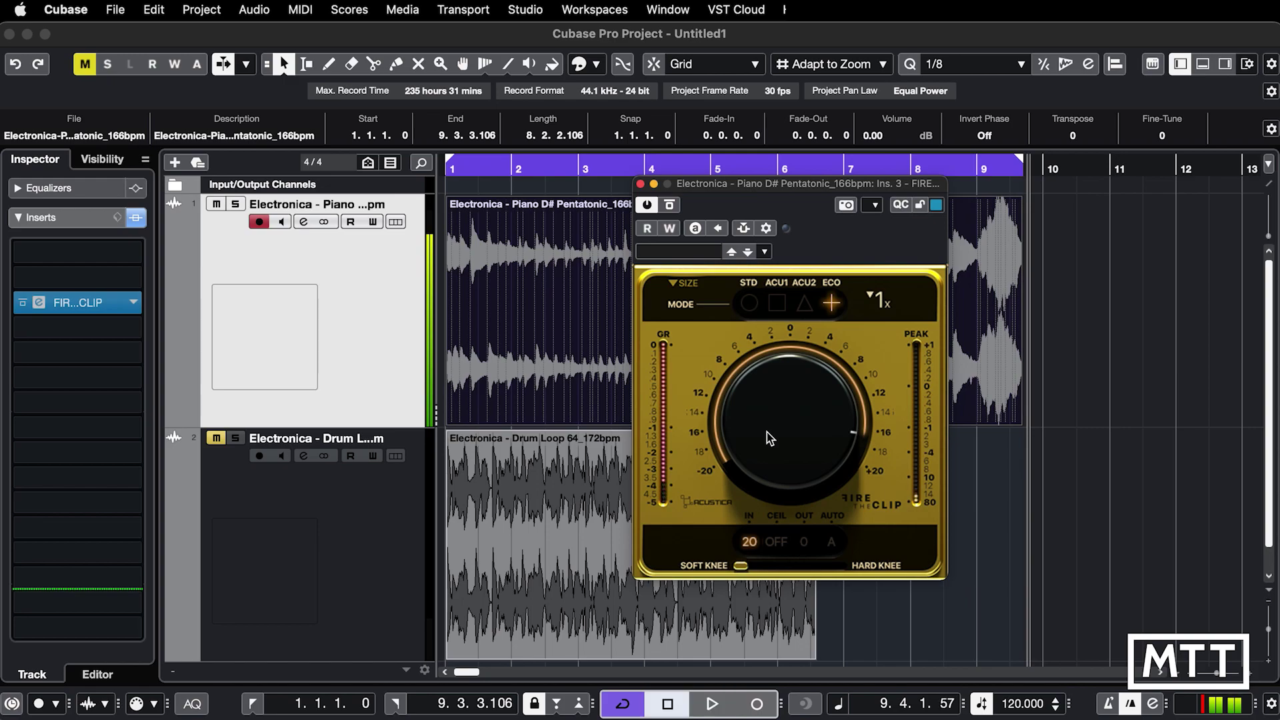
{"action": "key", "text": "space"}
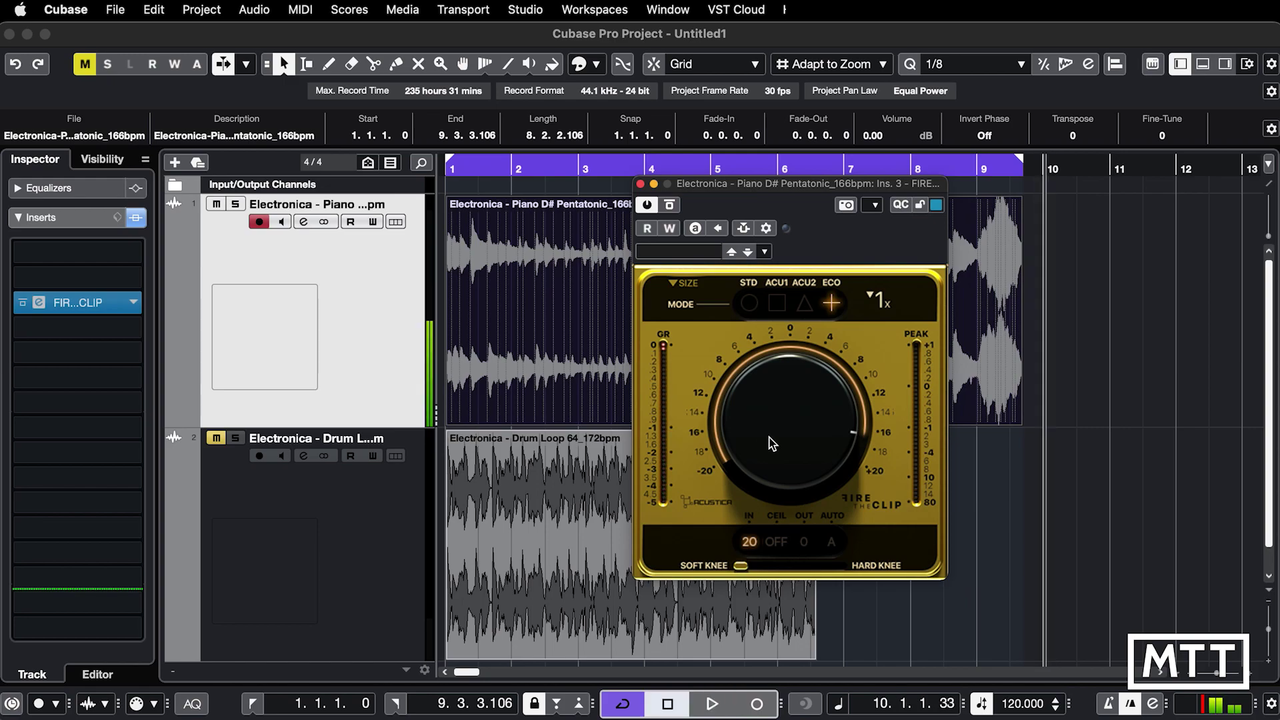
{"action": "left_click_drag", "start_coordinate": [778, 434], "coordinate": [780, 506]}
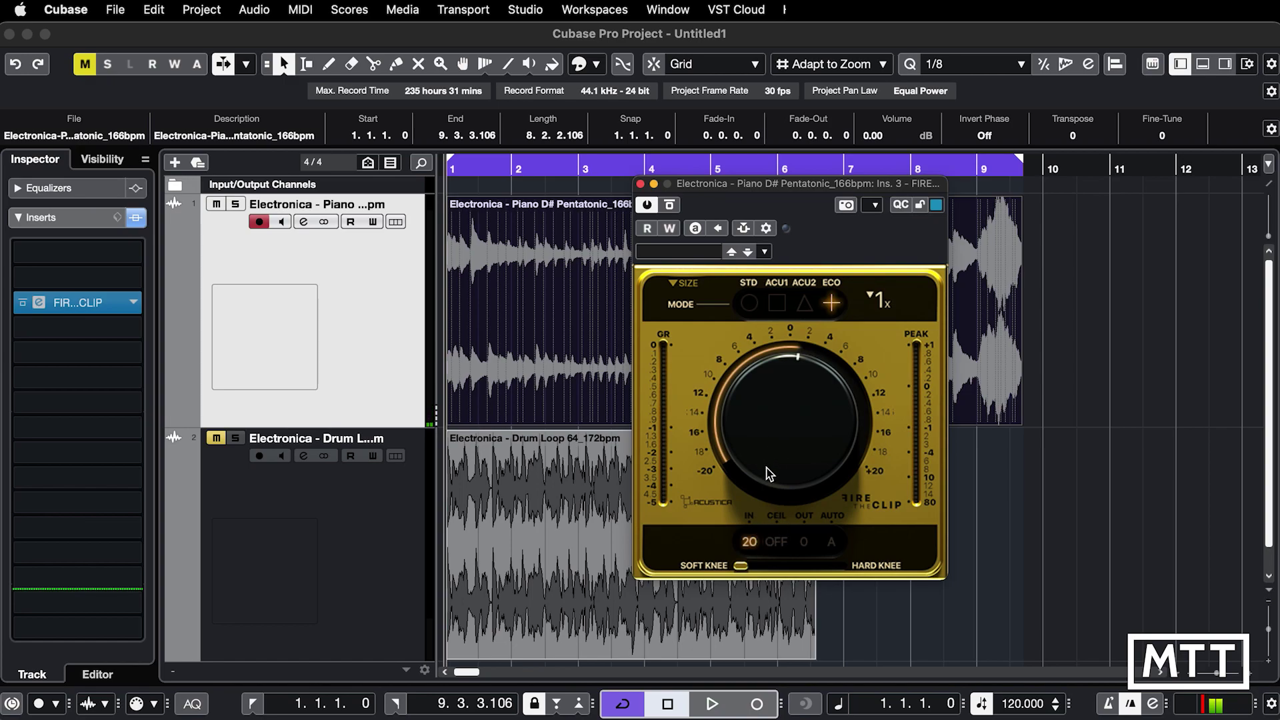
{"action": "key", "text": "space"}
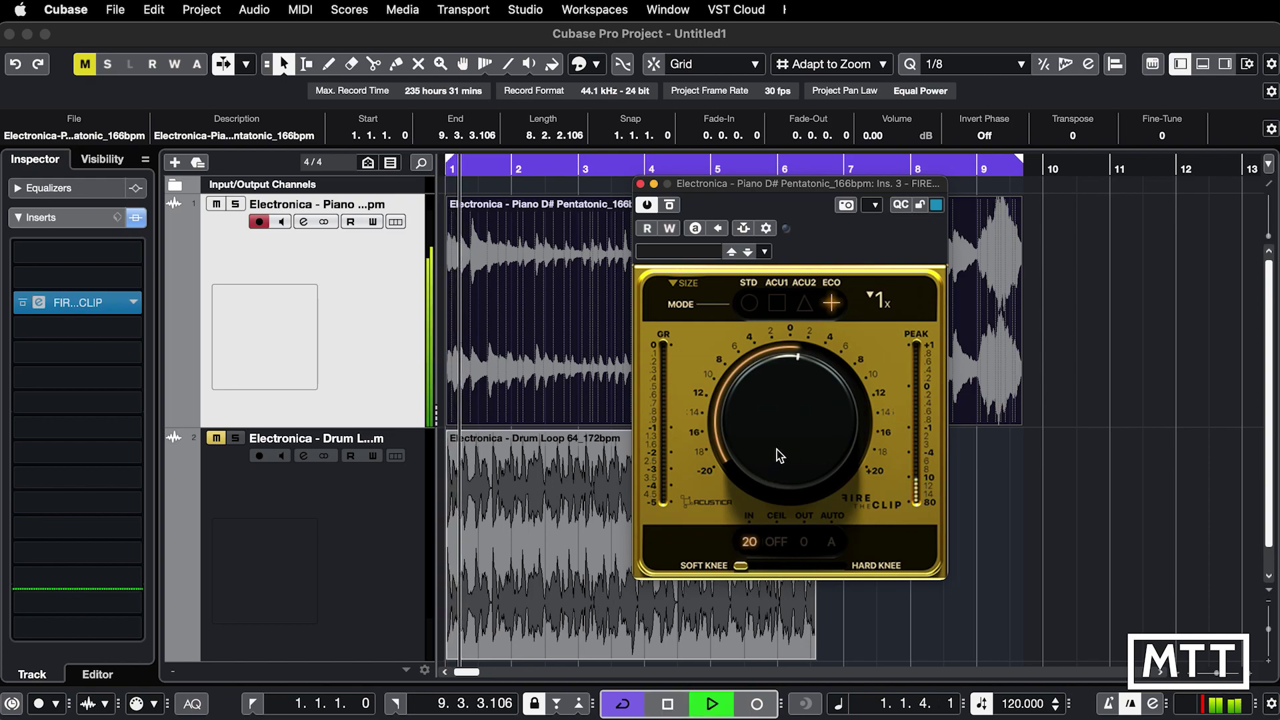
{"action": "left_click_drag", "start_coordinate": [777, 449], "coordinate": [777, 418]}
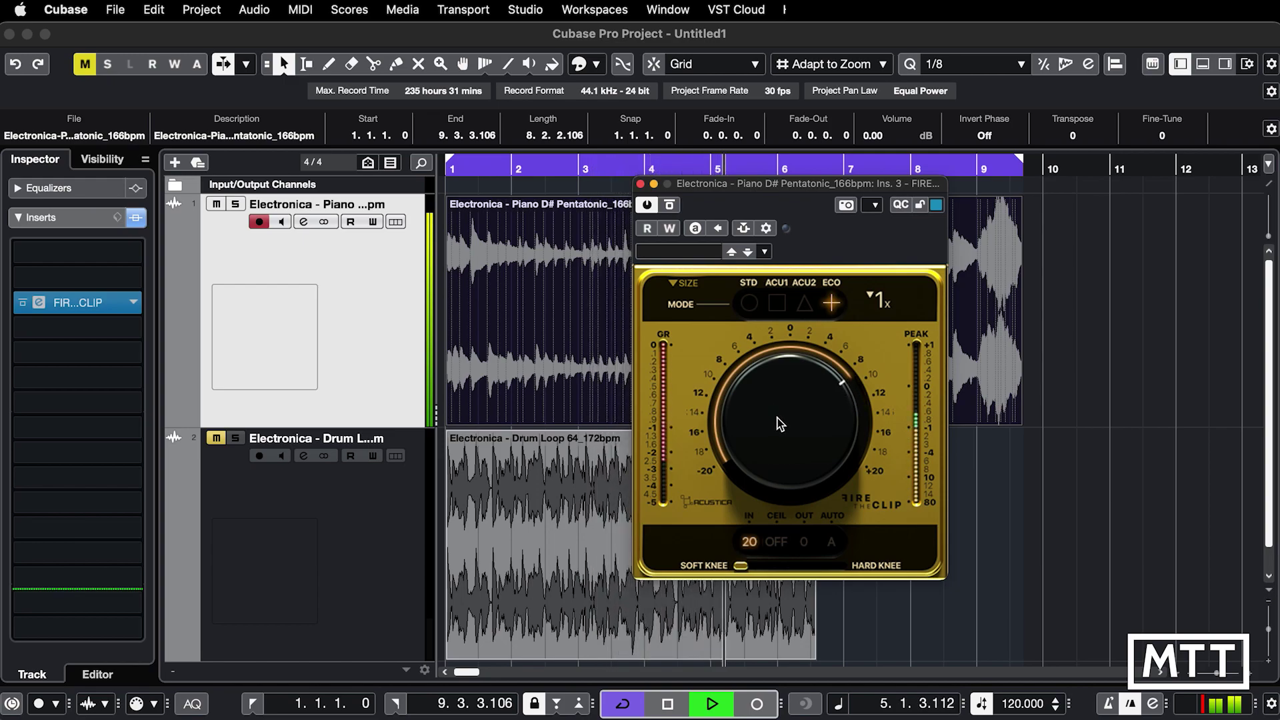
{"action": "key", "text": "space"}
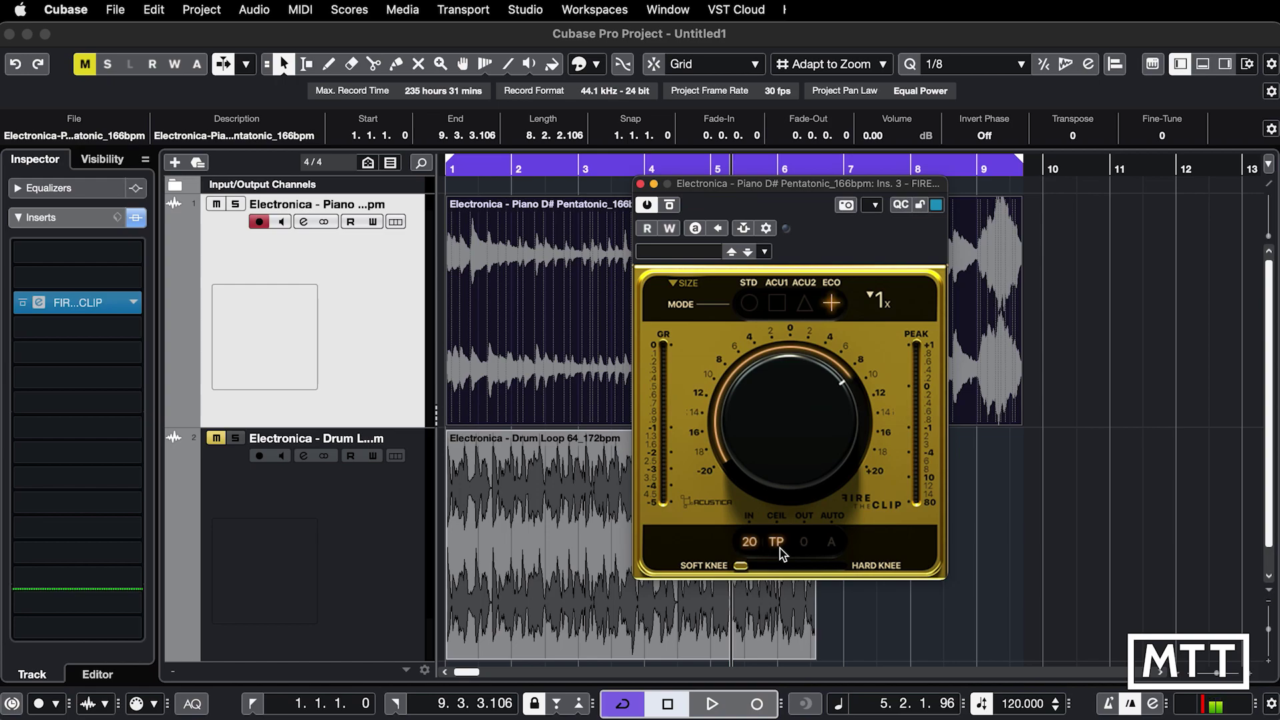
Set the ceiling to 0, compare output 0 against -5, audition, and move the knee toward hard.
{"action": "left_click", "coordinate": [779, 547]}
{"action": "left_click", "coordinate": [779, 546]}
{"action": "left_click", "coordinate": [806, 544]}
{"action": "left_click", "coordinate": [805, 544]}
{"action": "key", "text": "space"}
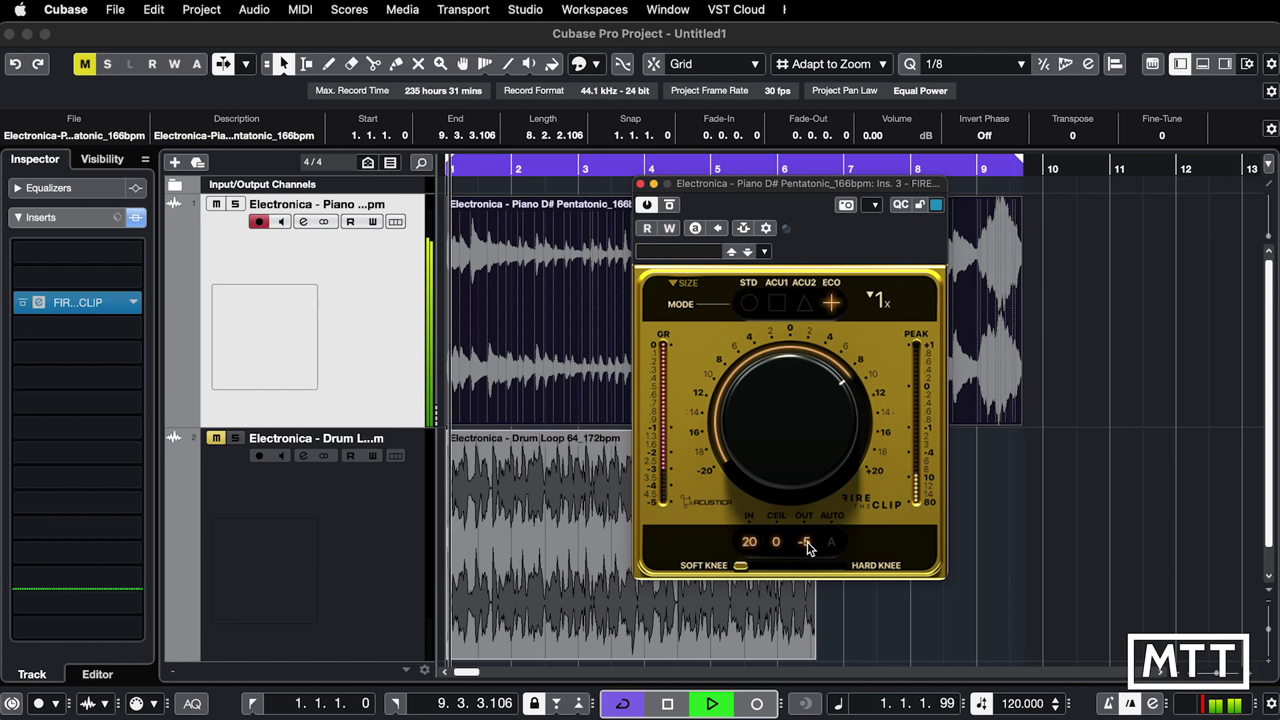
{"action": "key", "text": "space"}
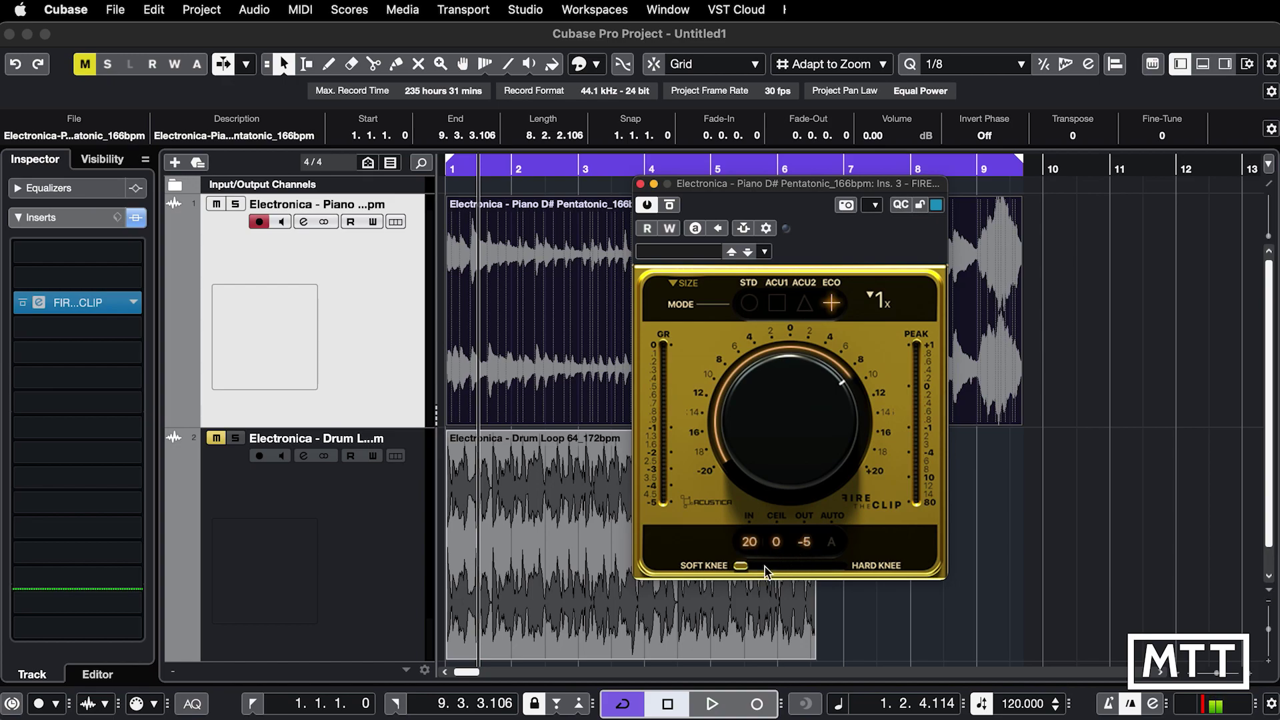
{"action": "left_click_drag", "start_coordinate": [741, 566], "coordinate": [770, 567]}
Close the piano's plugin window, mute the piano, unmute the drum loop, and open its Fire The Clip.
{"action": "left_click", "coordinate": [640, 184]}
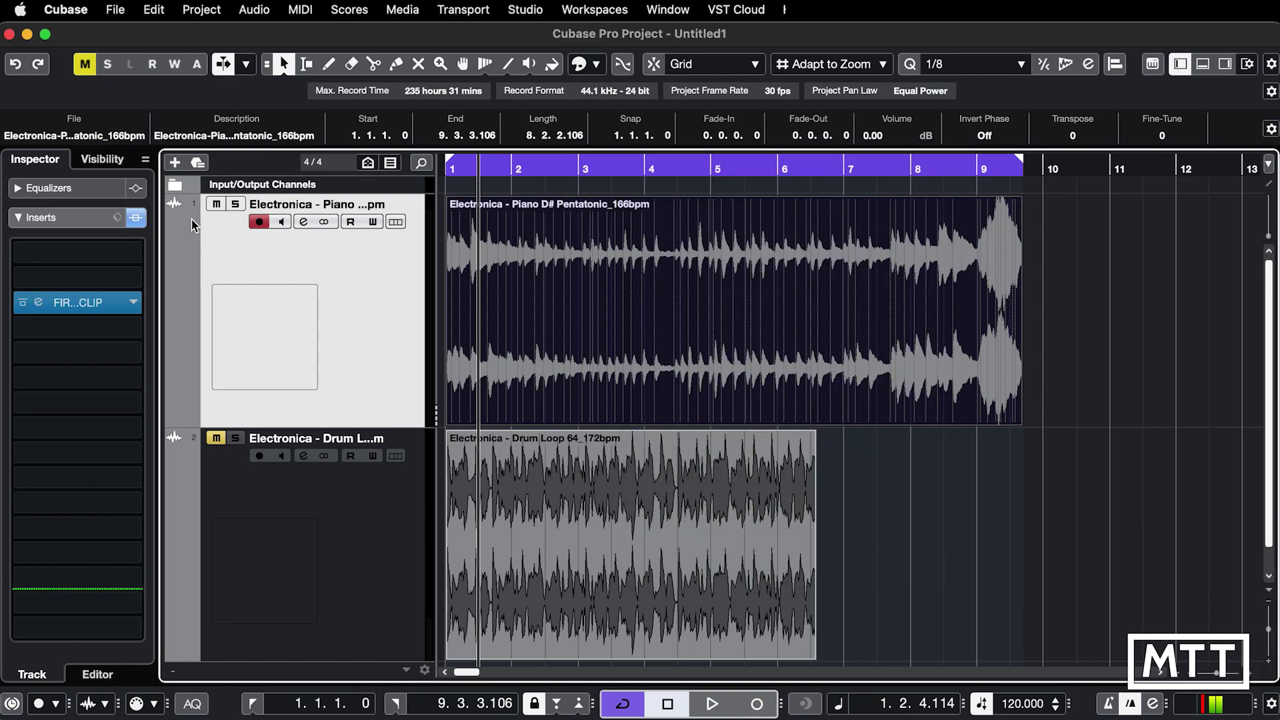
{"action": "left_click", "coordinate": [215, 204]}
{"action": "left_click", "coordinate": [216, 437]}
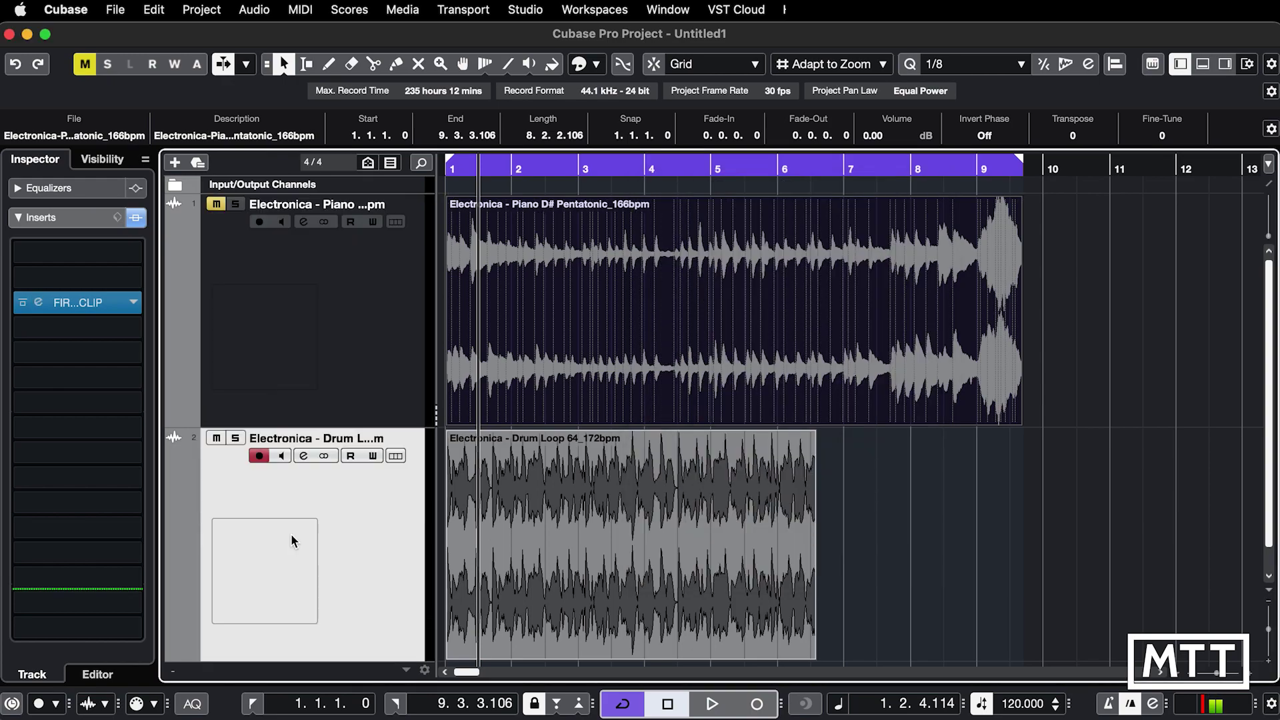
{"action": "left_click", "coordinate": [38, 303]}
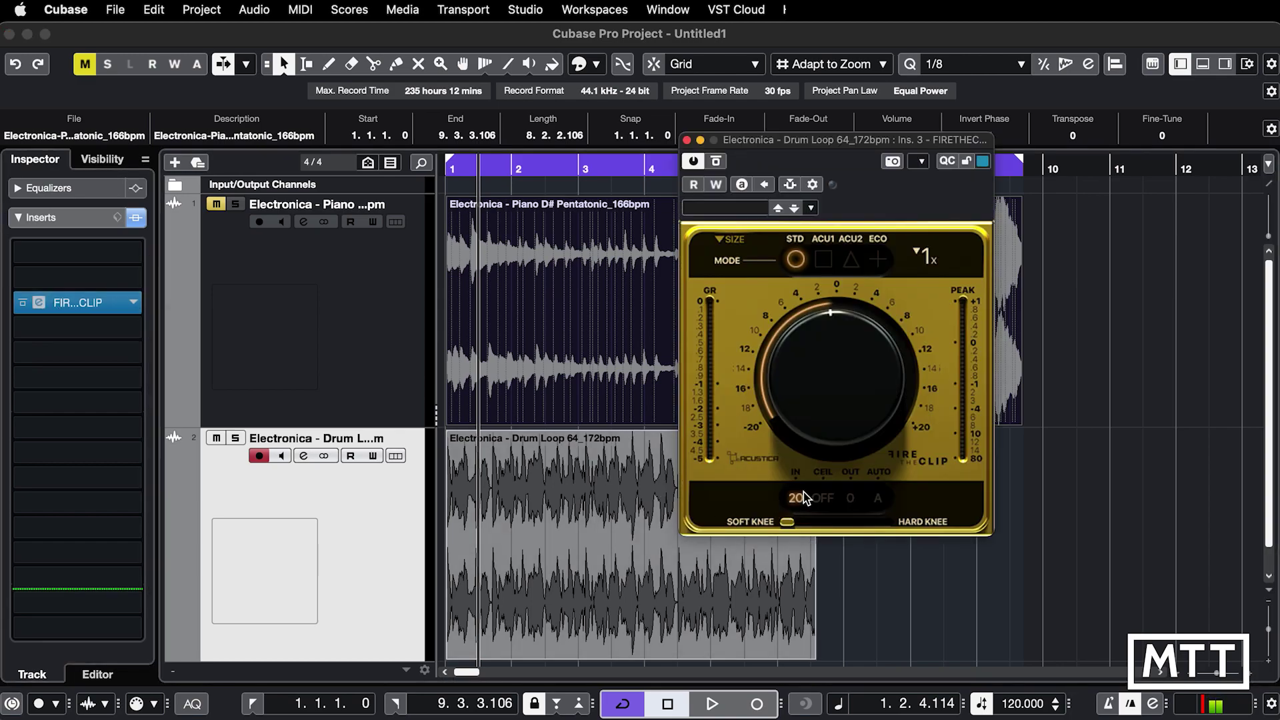
While the drums play, raise the clip drive to about +6, set ceiling 0 and output -5.
{"action": "key", "text": "space"}
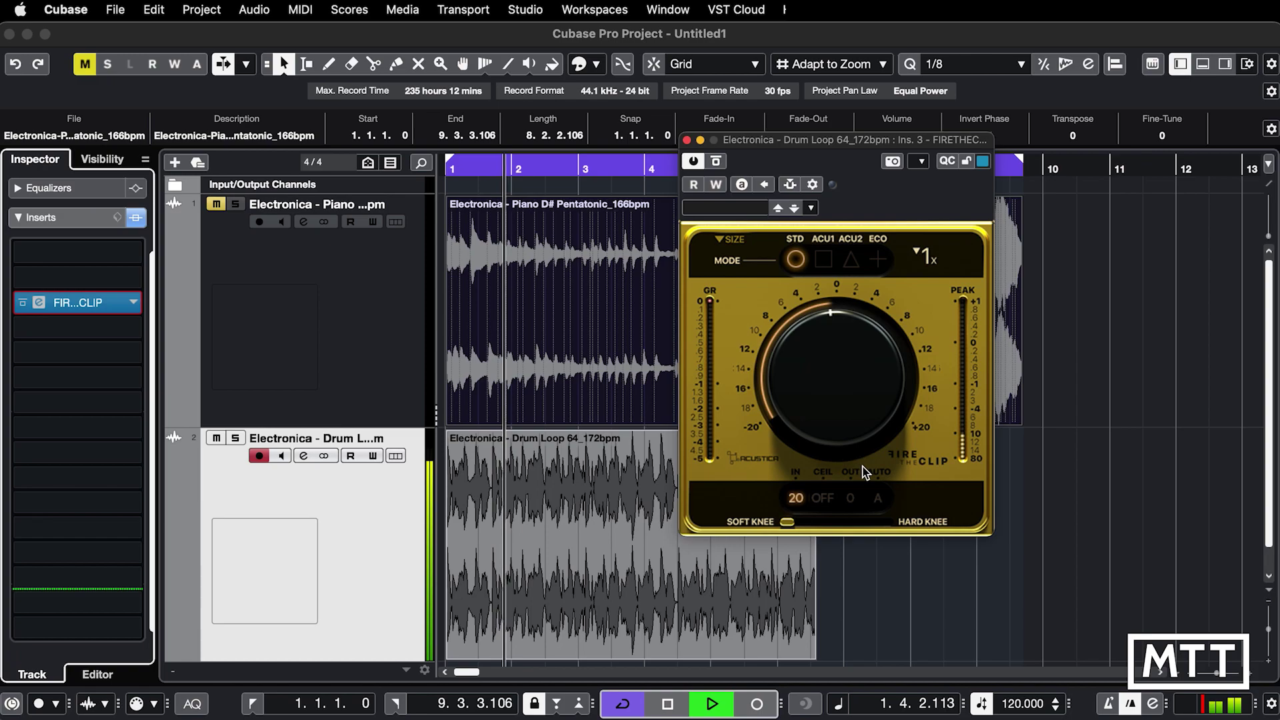
{"action": "left_click_drag", "start_coordinate": [813, 430], "coordinate": [809, 384]}
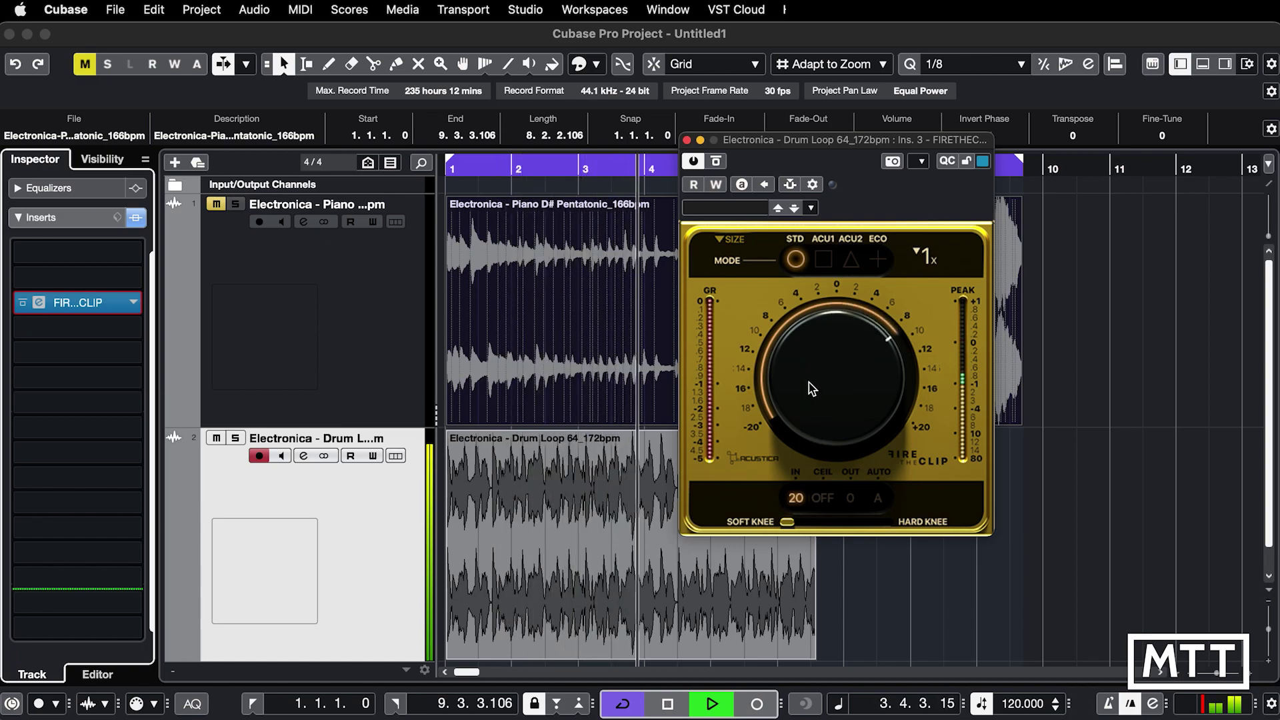
{"action": "left_click", "coordinate": [826, 475]}
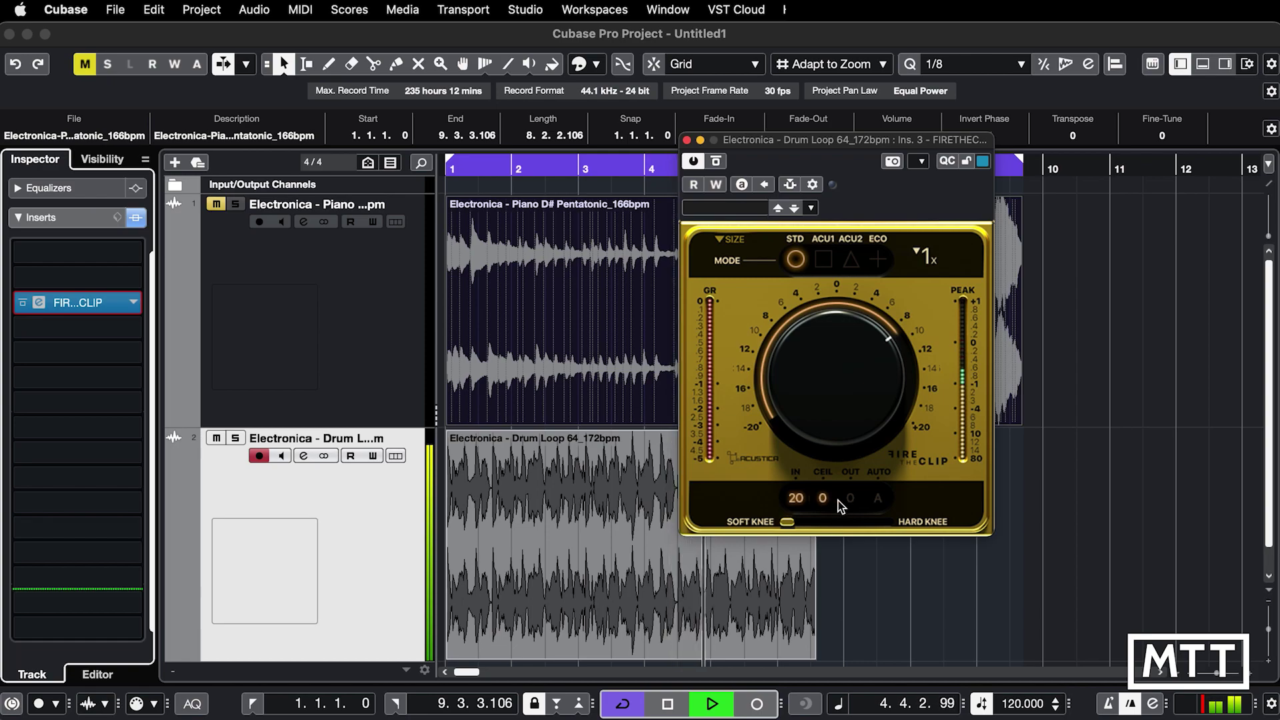
{"action": "left_click", "coordinate": [850, 507]}
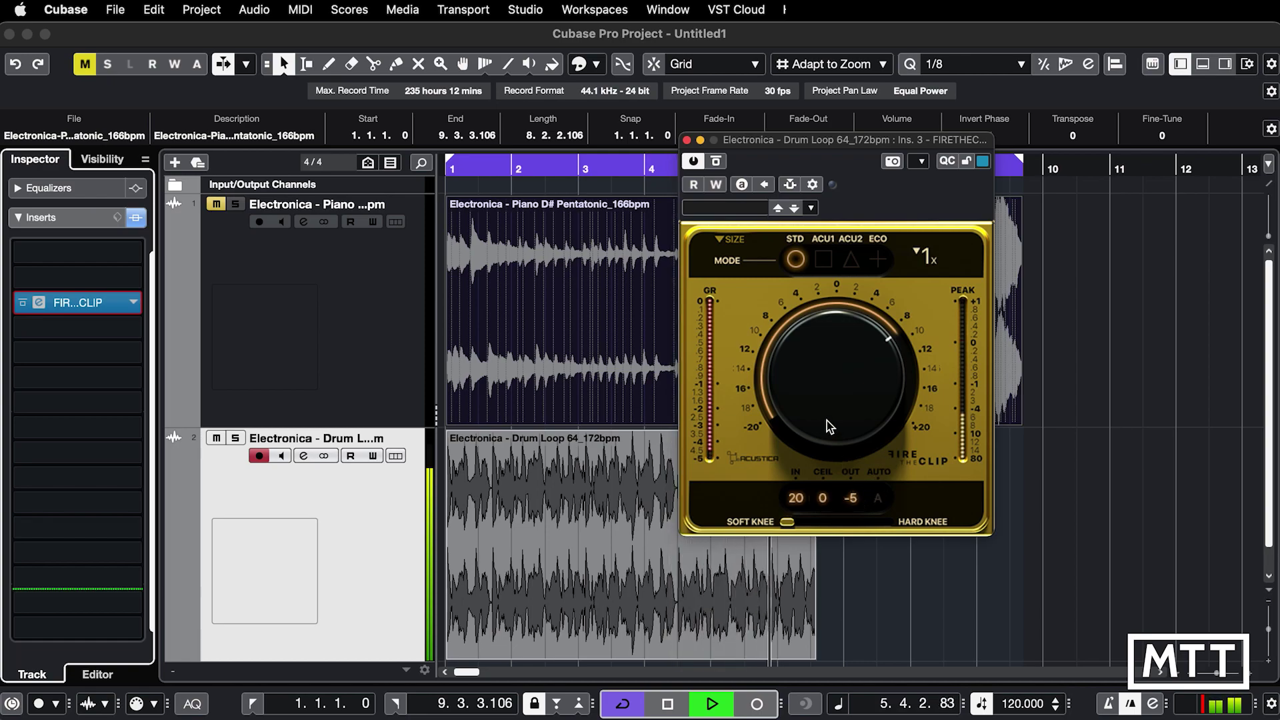
{"action": "left_click_drag", "start_coordinate": [826, 422], "coordinate": [829, 413]}
Return the drum loop to the start, ease off the clipping amount slightly, and switch to ACU1 mode.
{"action": "left_click", "coordinate": [730, 606]}
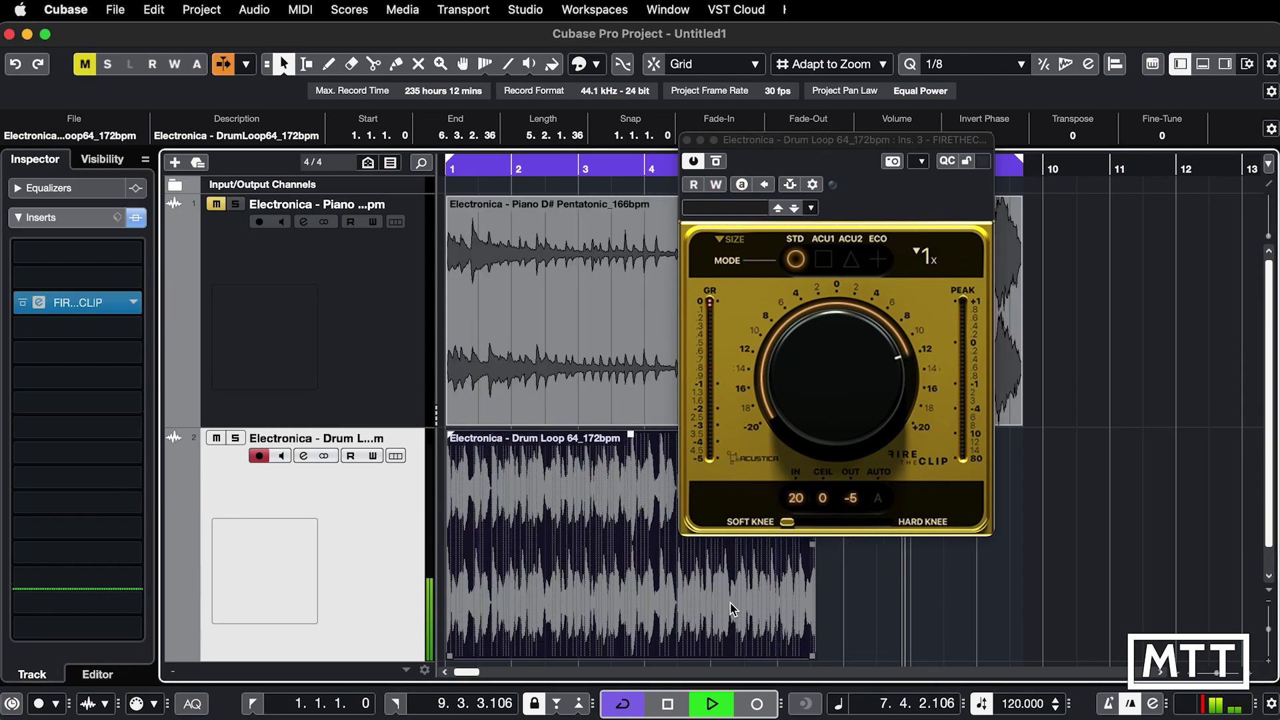
{"action": "key", "text": "KP_1"}
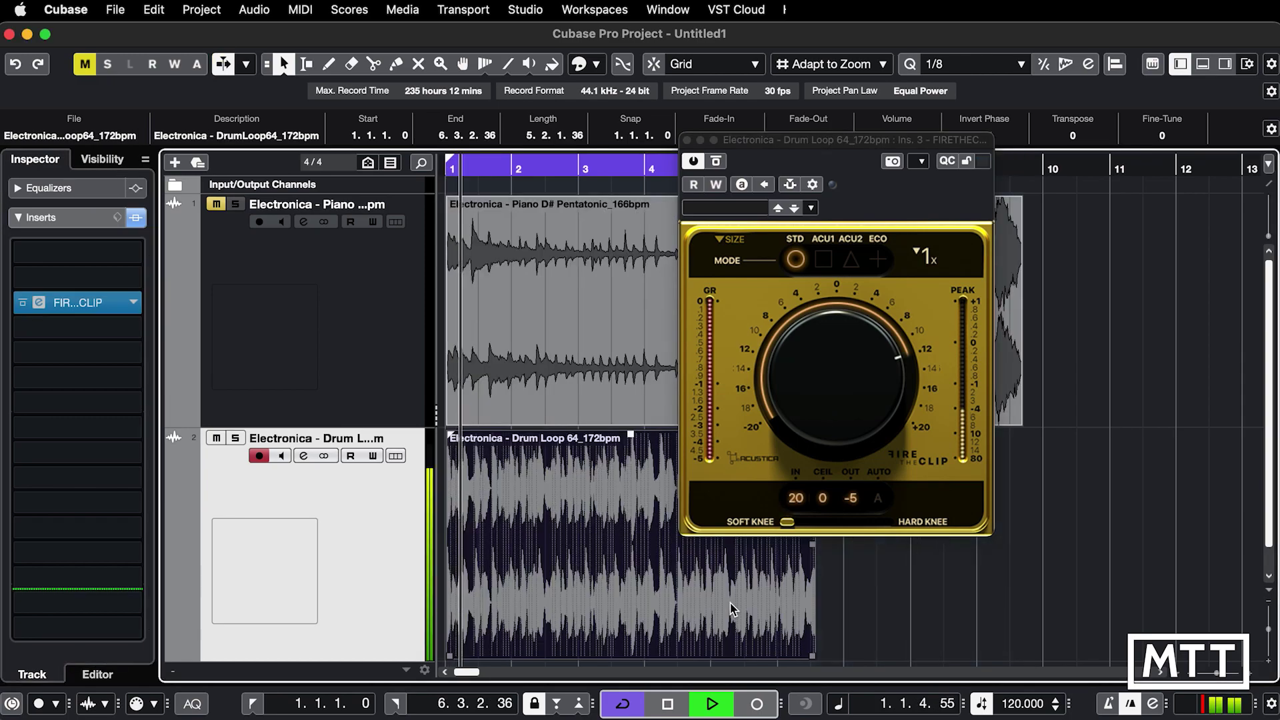
{"action": "left_click", "coordinate": [800, 401]}
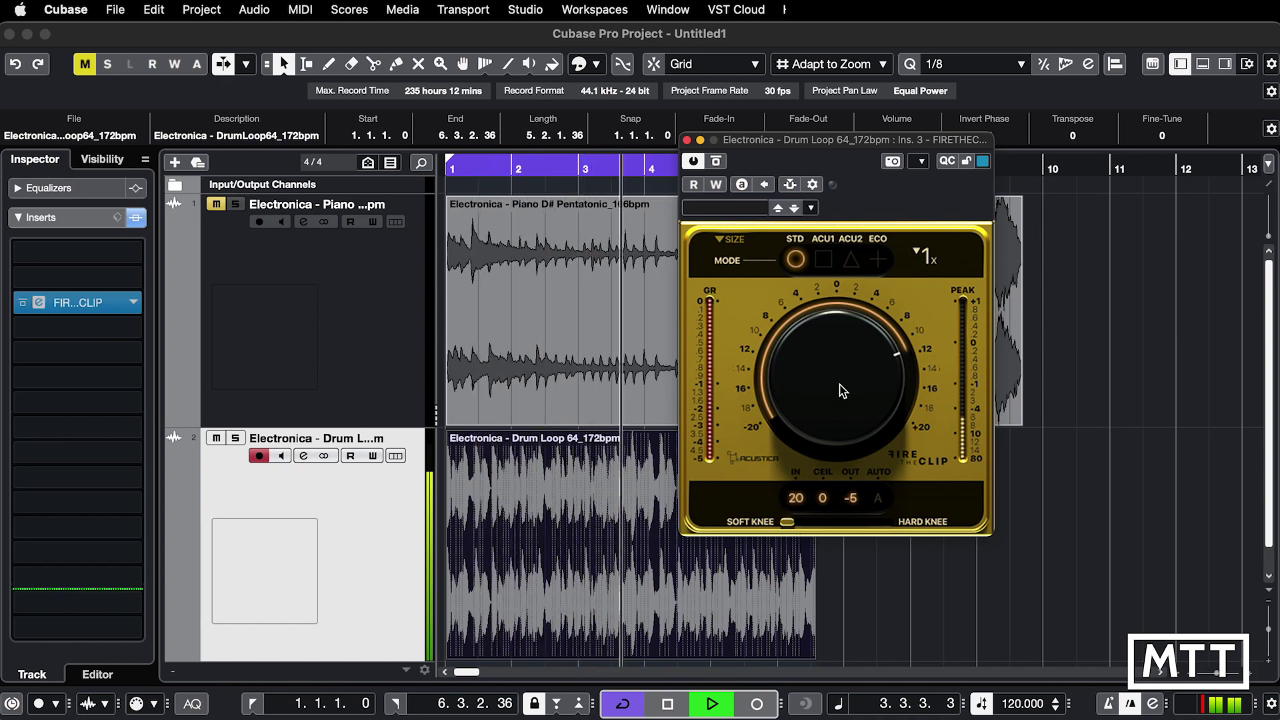
{"action": "mouse_move", "coordinate": [825, 376]}
{"action": "left_mouse_down"}
{"action": "mouse_move", "coordinate": [828, 441]}
{"action": "mouse_move", "coordinate": [824, 374]}
{"action": "left_mouse_up"}
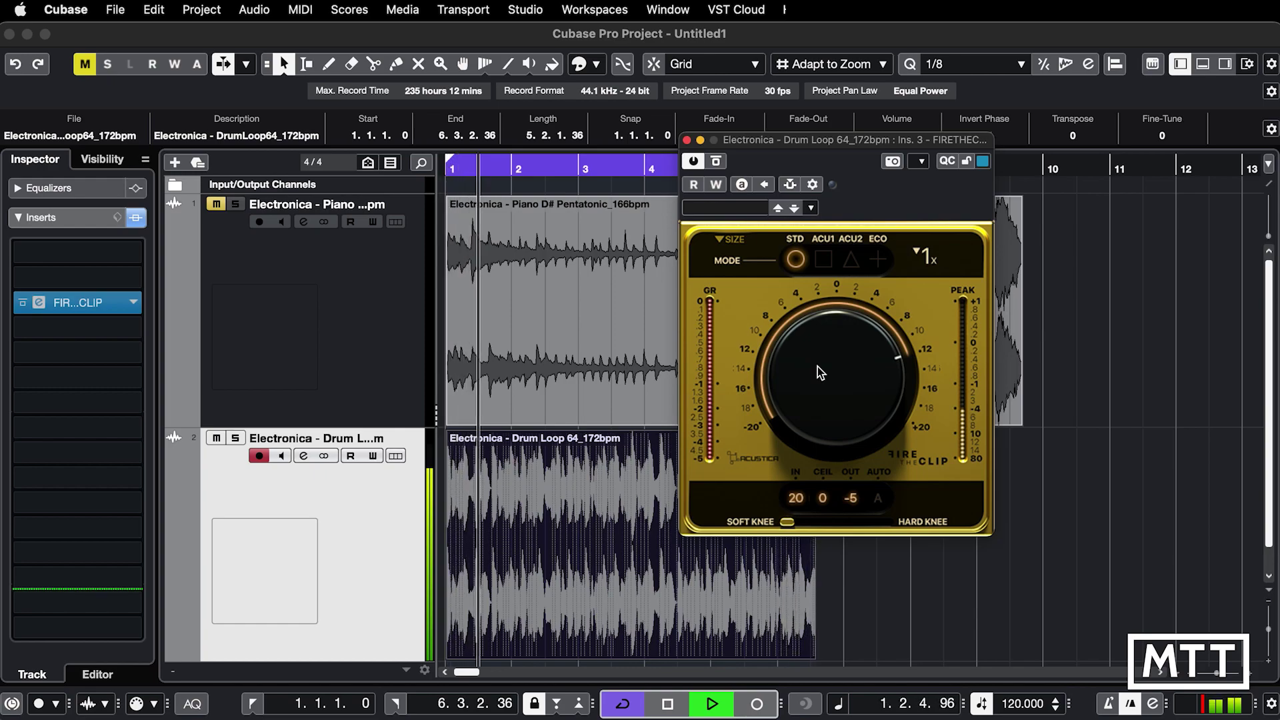
{"action": "left_click", "coordinate": [822, 260]}
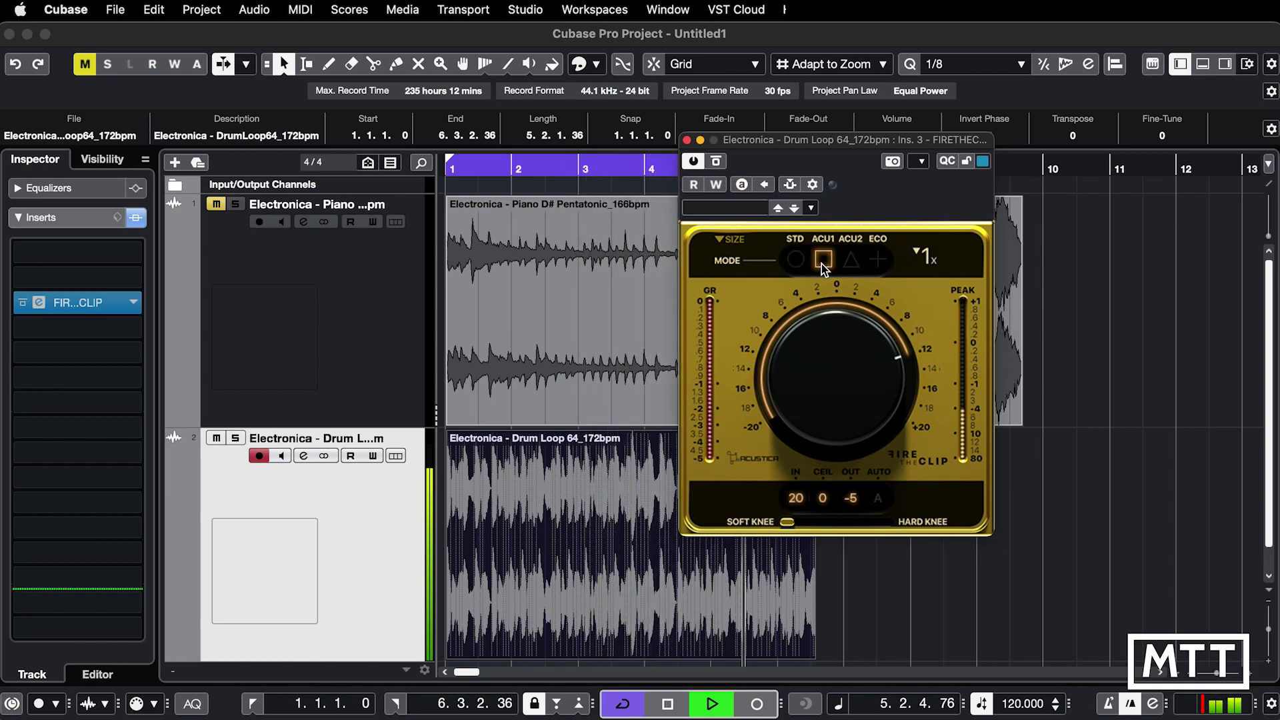
Try the drum clipper's oversampling at 16x hq, then 1024x hq, and stop playback.
{"action": "left_click", "coordinate": [924, 256]}
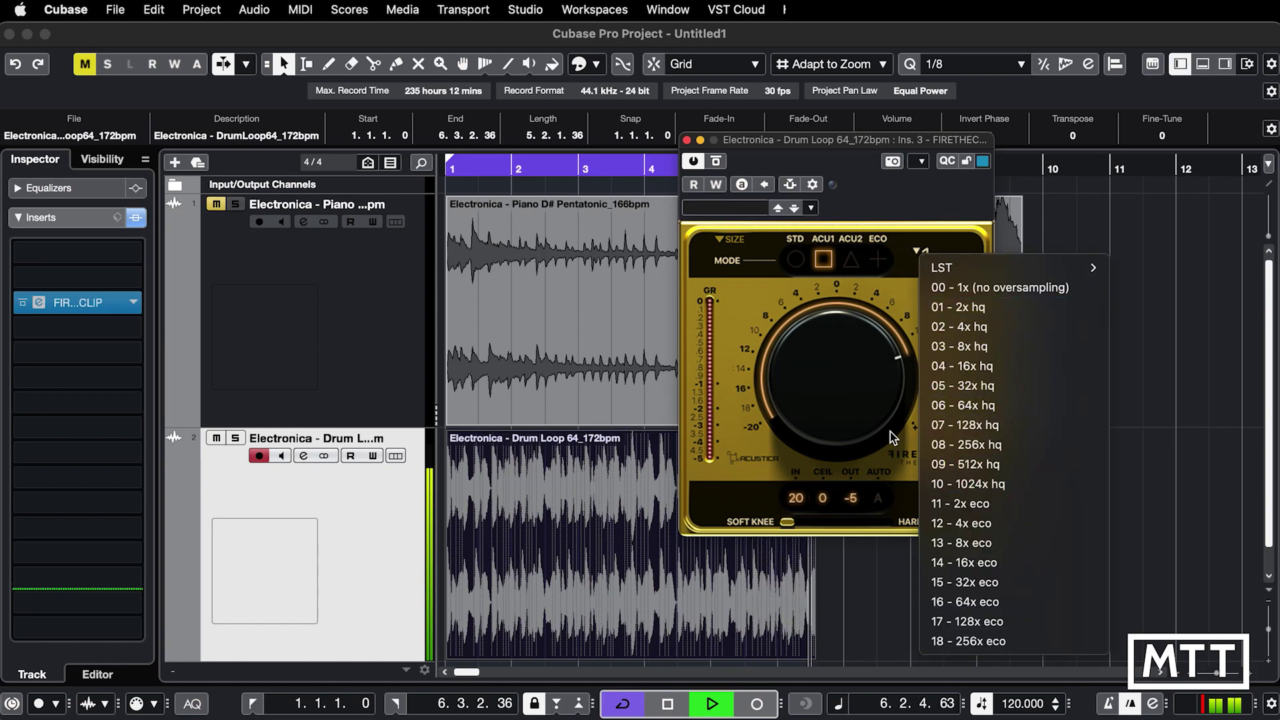
{"action": "left_click", "coordinate": [767, 291]}
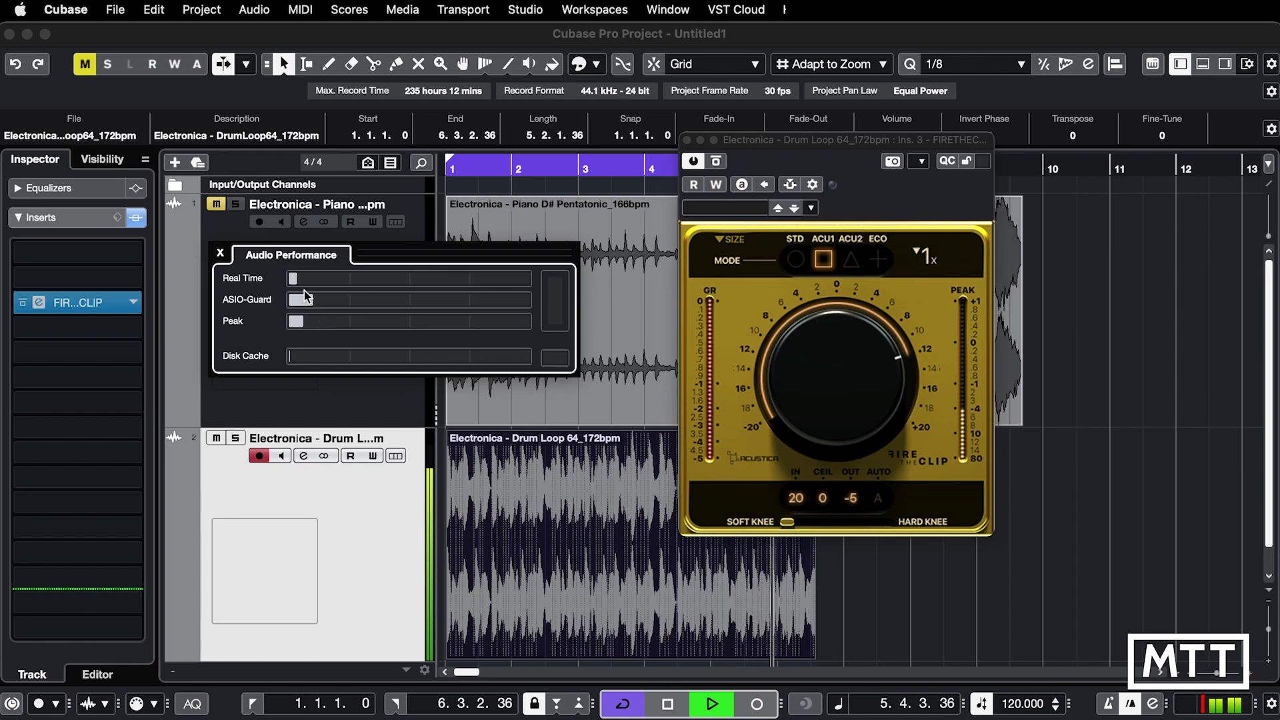
{"action": "left_click", "coordinate": [921, 255]}
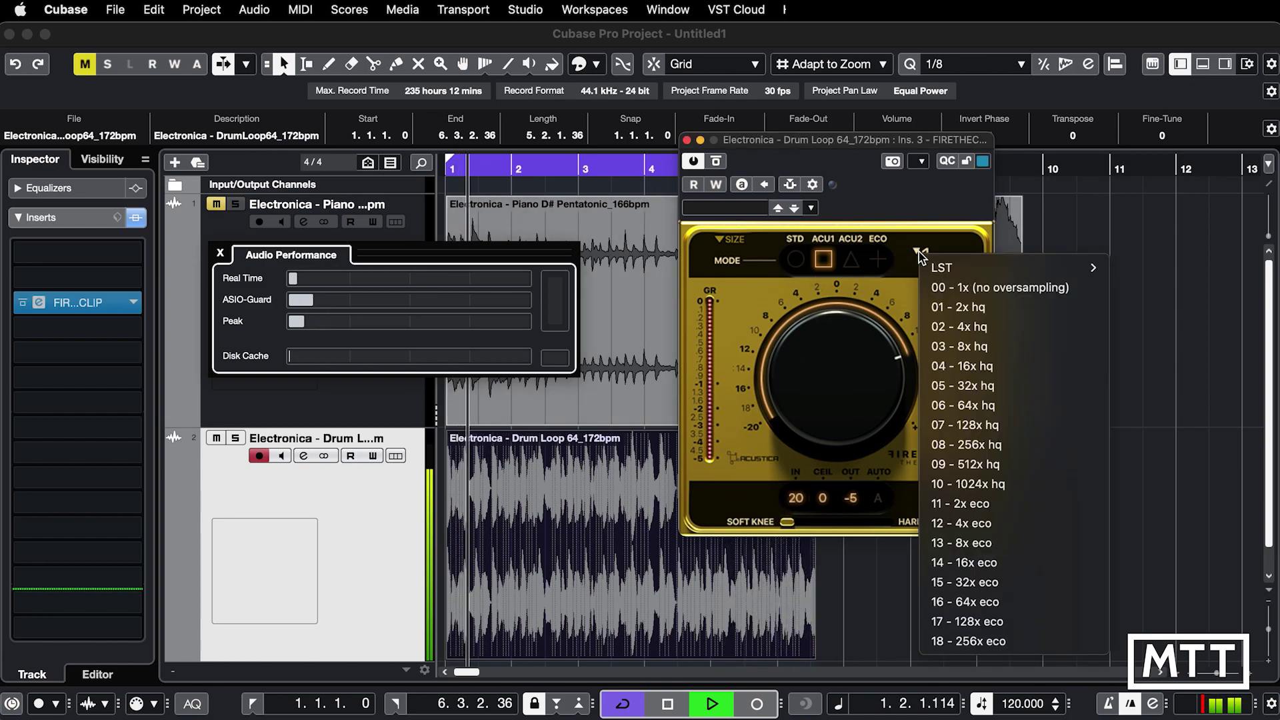
{"action": "left_click", "coordinate": [962, 368]}
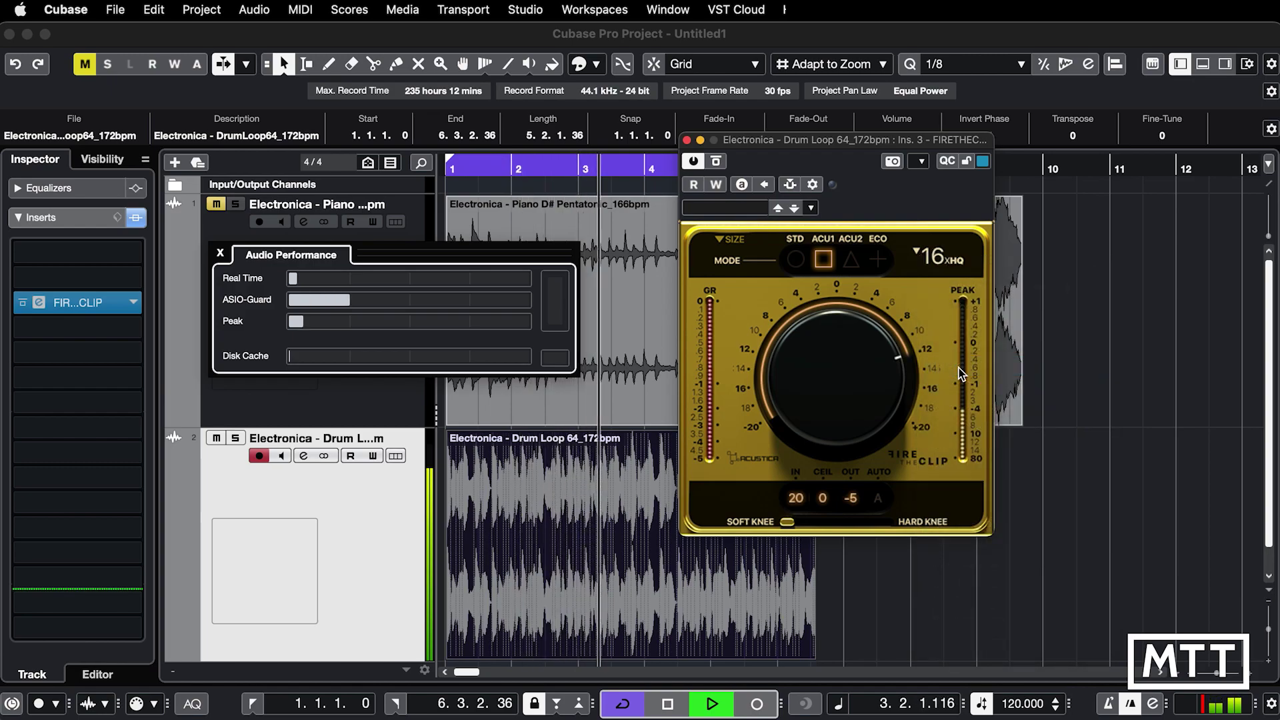
{"action": "left_click", "coordinate": [931, 258]}
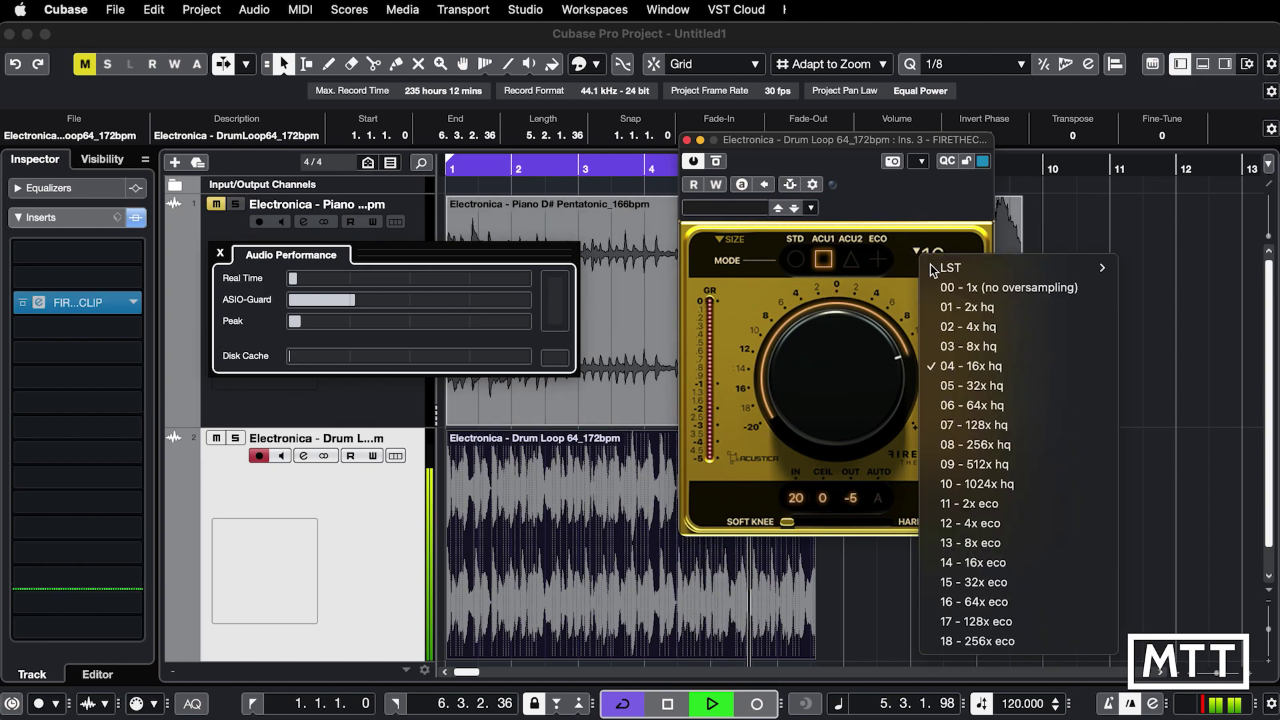
{"action": "left_click", "coordinate": [973, 486]}
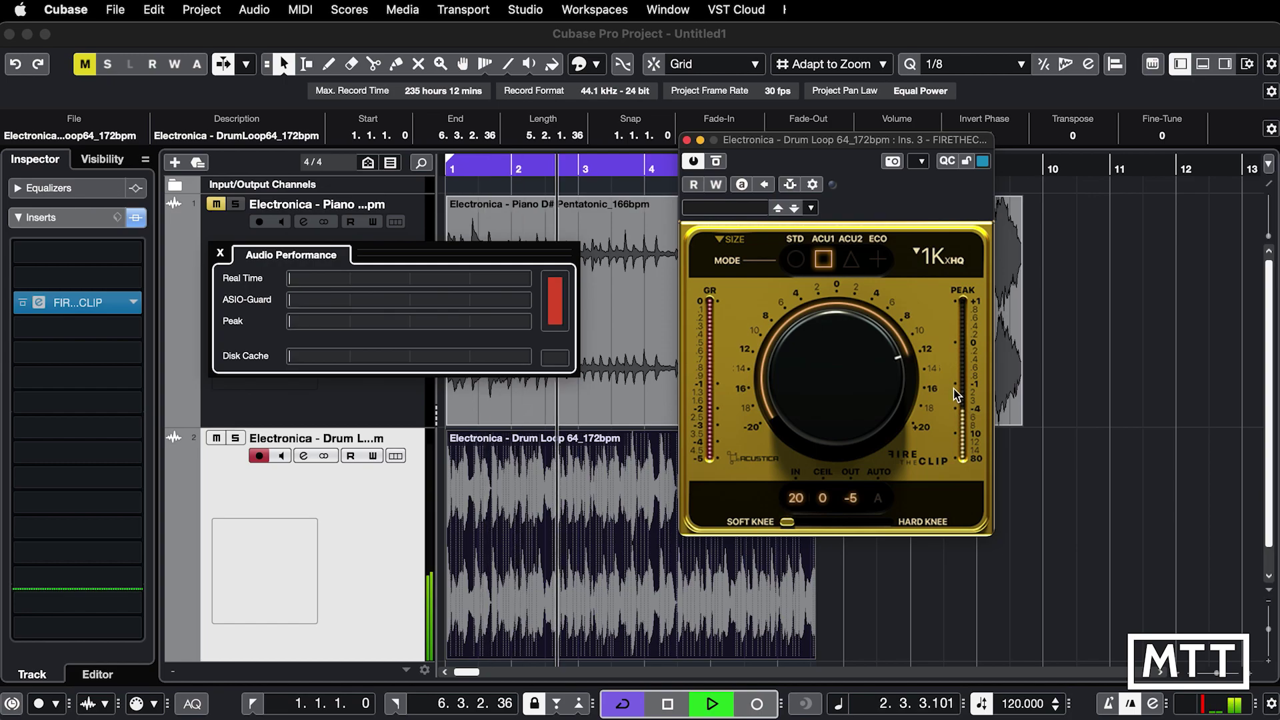
{"action": "key", "text": "space"}
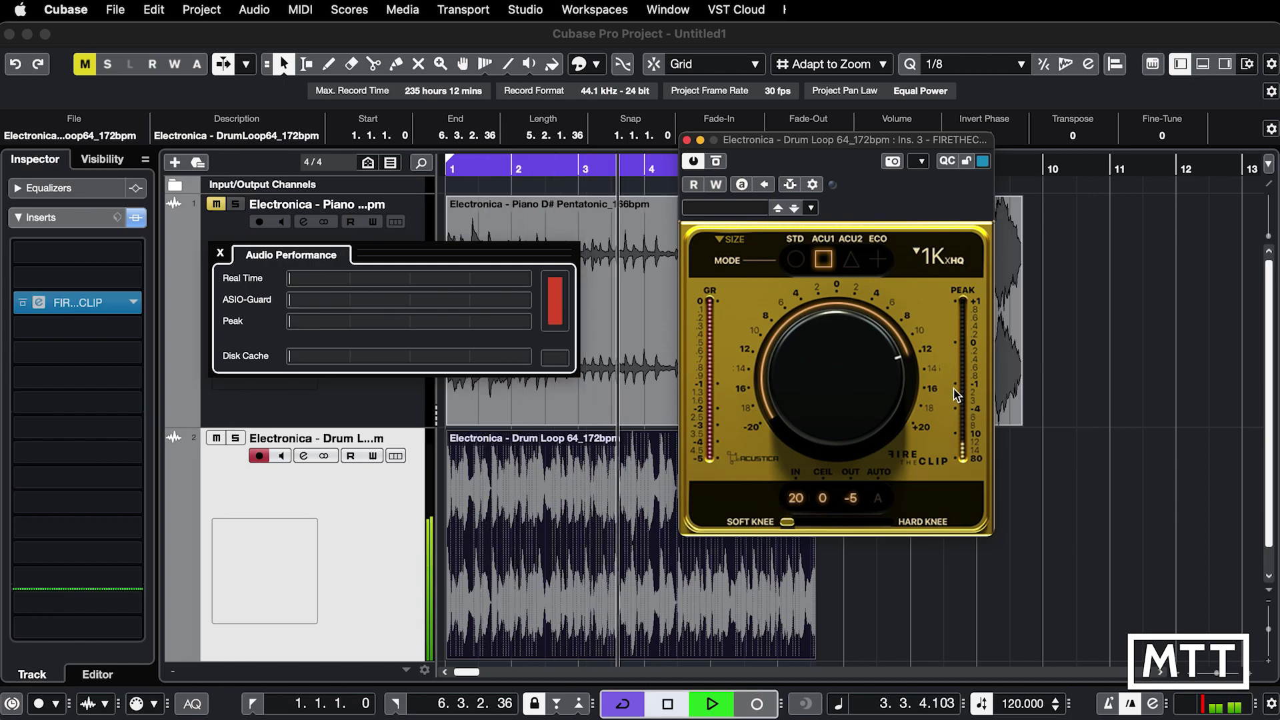
Settle oversampling on 256x eco and briefly audition it while checking the CPU load.
{"action": "left_click", "coordinate": [938, 262]}
{"action": "left_click", "coordinate": [937, 263]}
{"action": "left_click", "coordinate": [939, 267]}
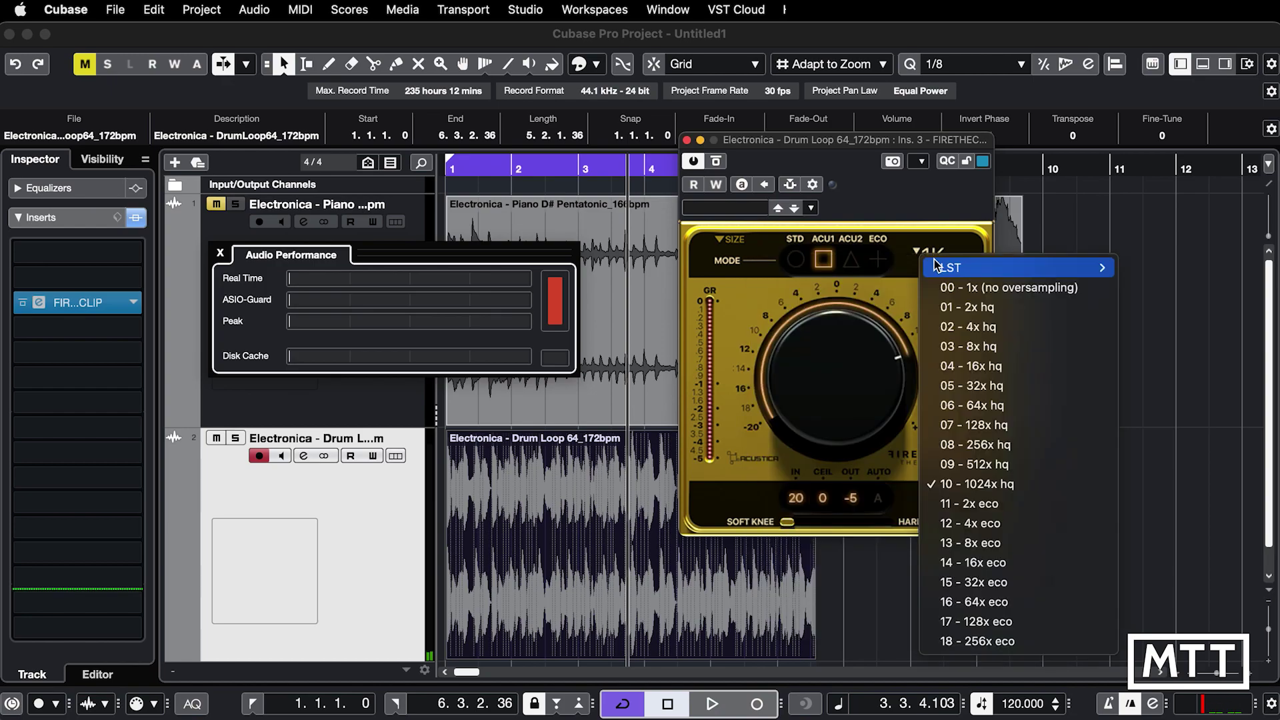
{"action": "left_click", "coordinate": [968, 641]}
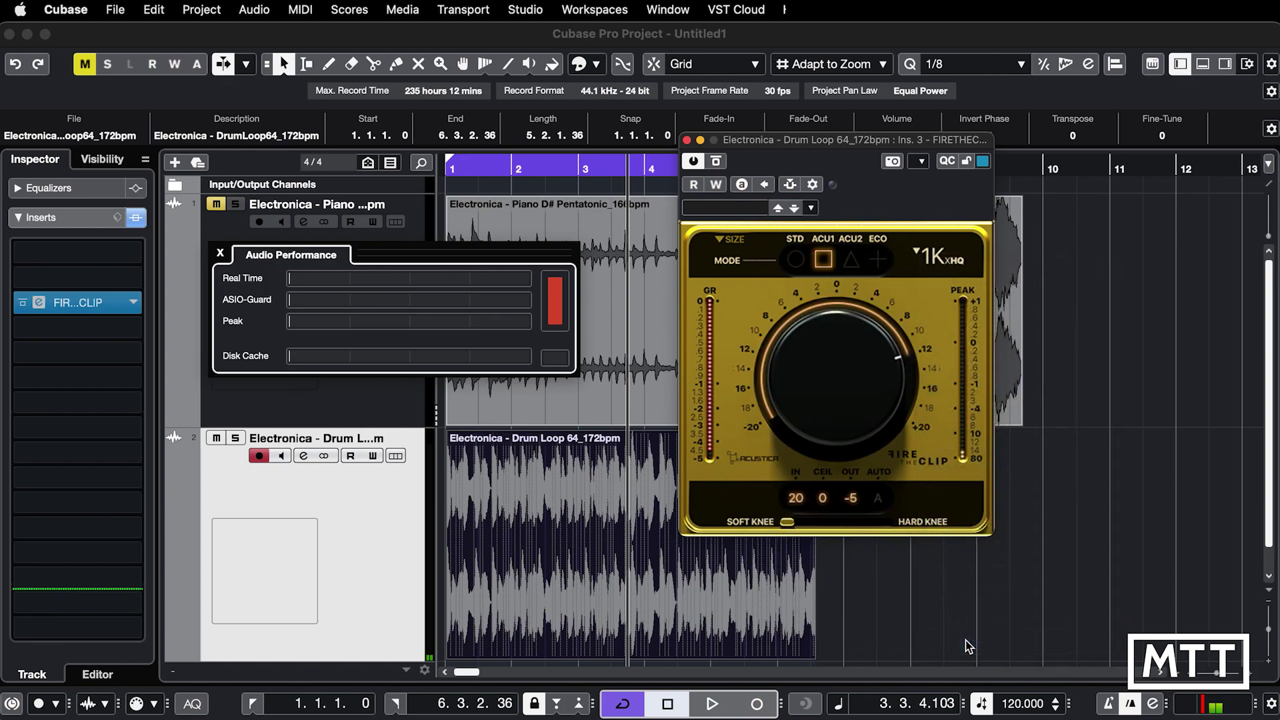
{"action": "key", "text": "space"}
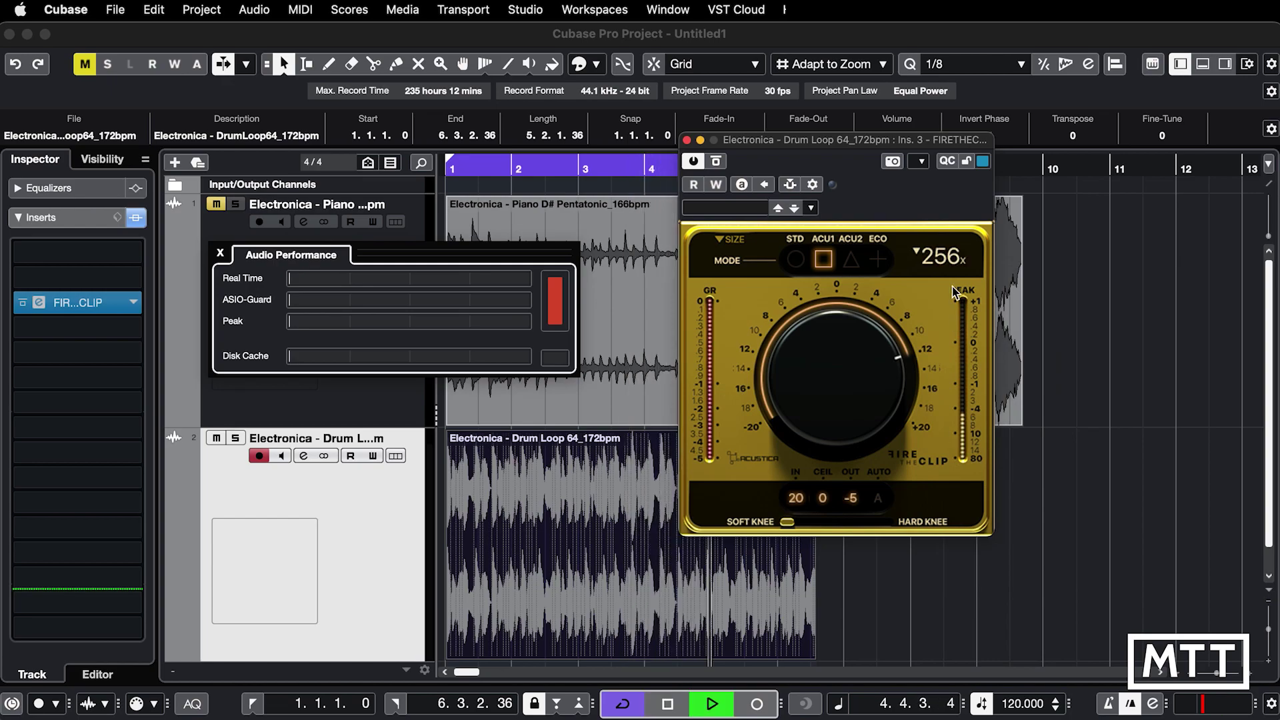
{"action": "key", "text": "space"}
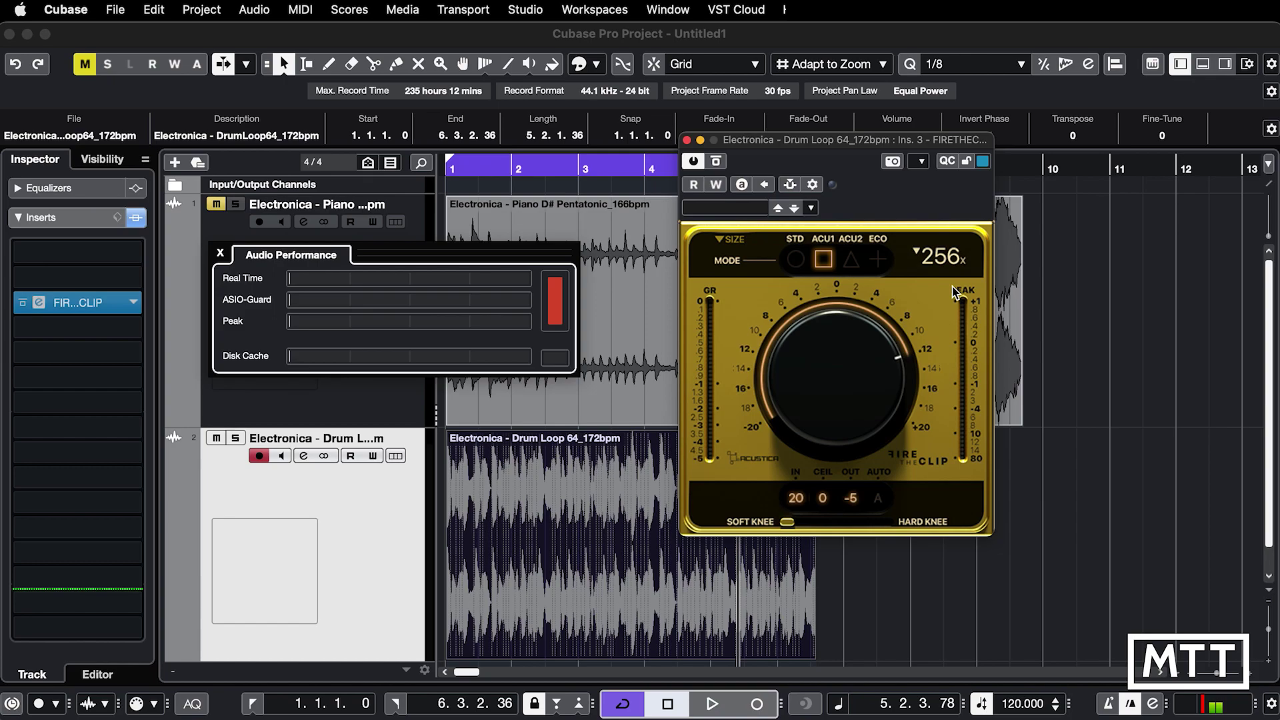
Drop Fire The Clip's oversampling from 256x to 00 - 1x and replay from the project start.
{"action": "left_click", "coordinate": [950, 272]}
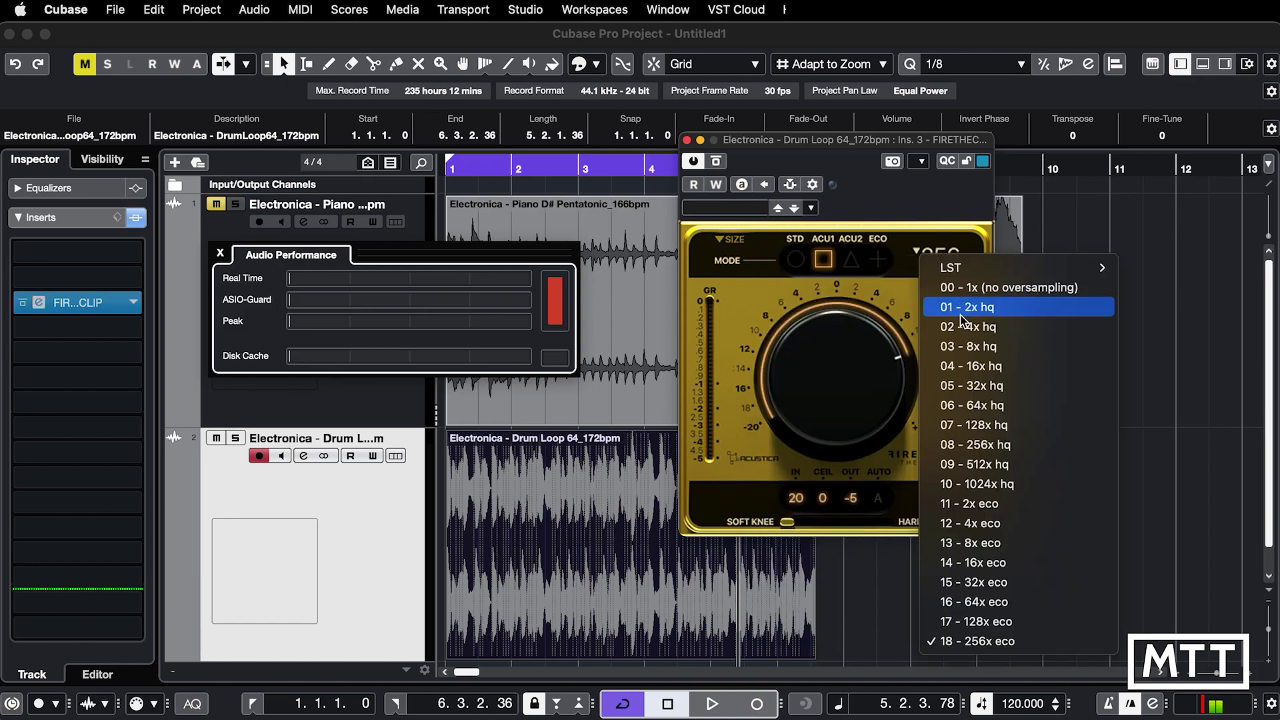
{"action": "left_click", "coordinate": [959, 292]}
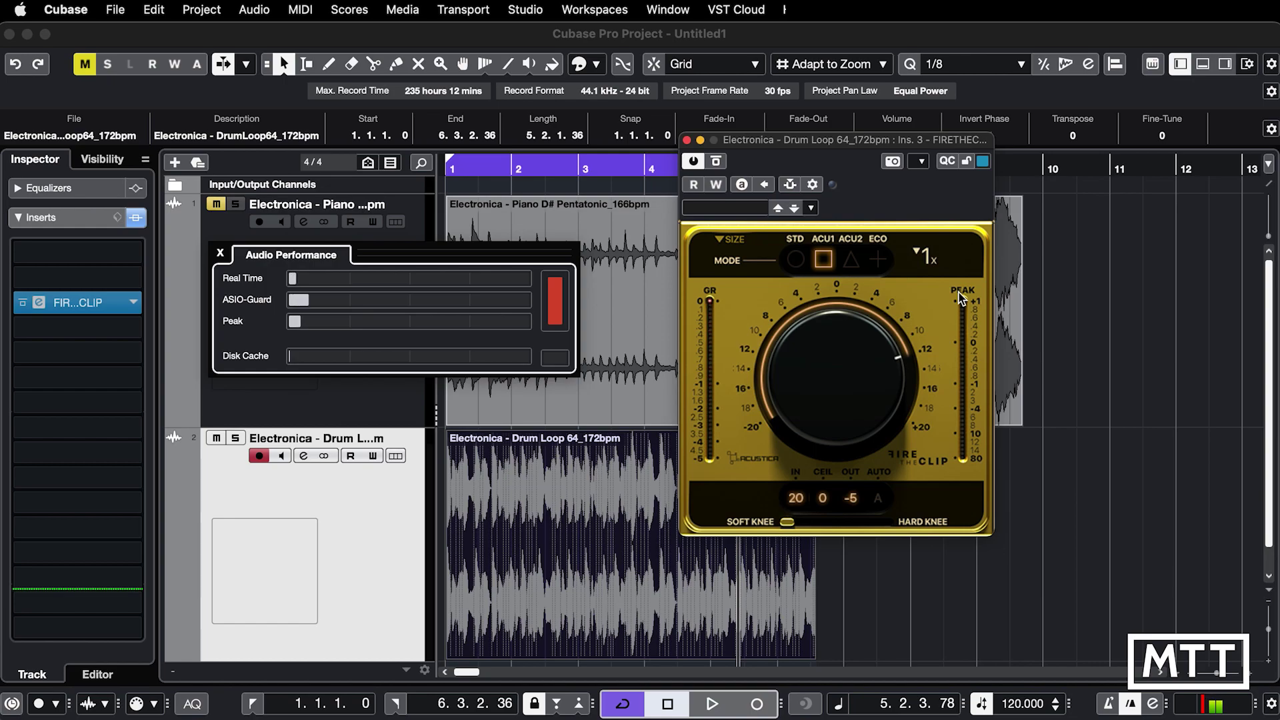
{"action": "key", "text": "space"}
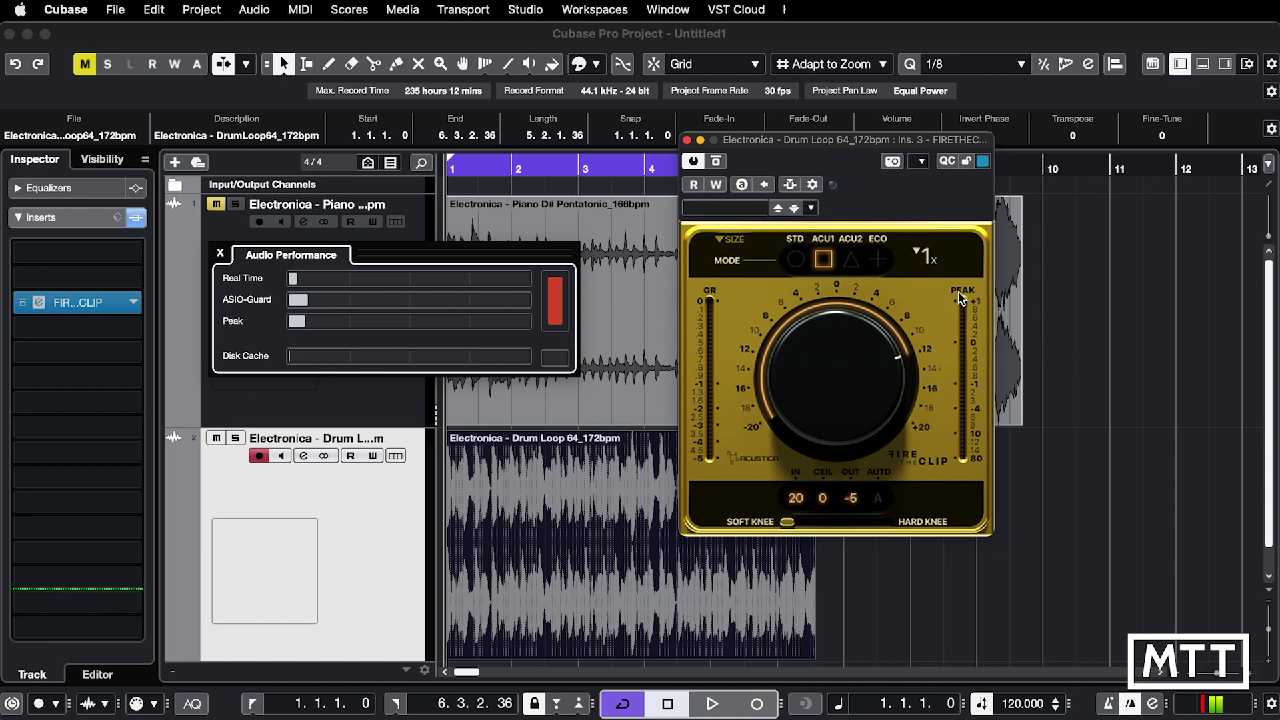
{"action": "left_click", "coordinate": [924, 260]}
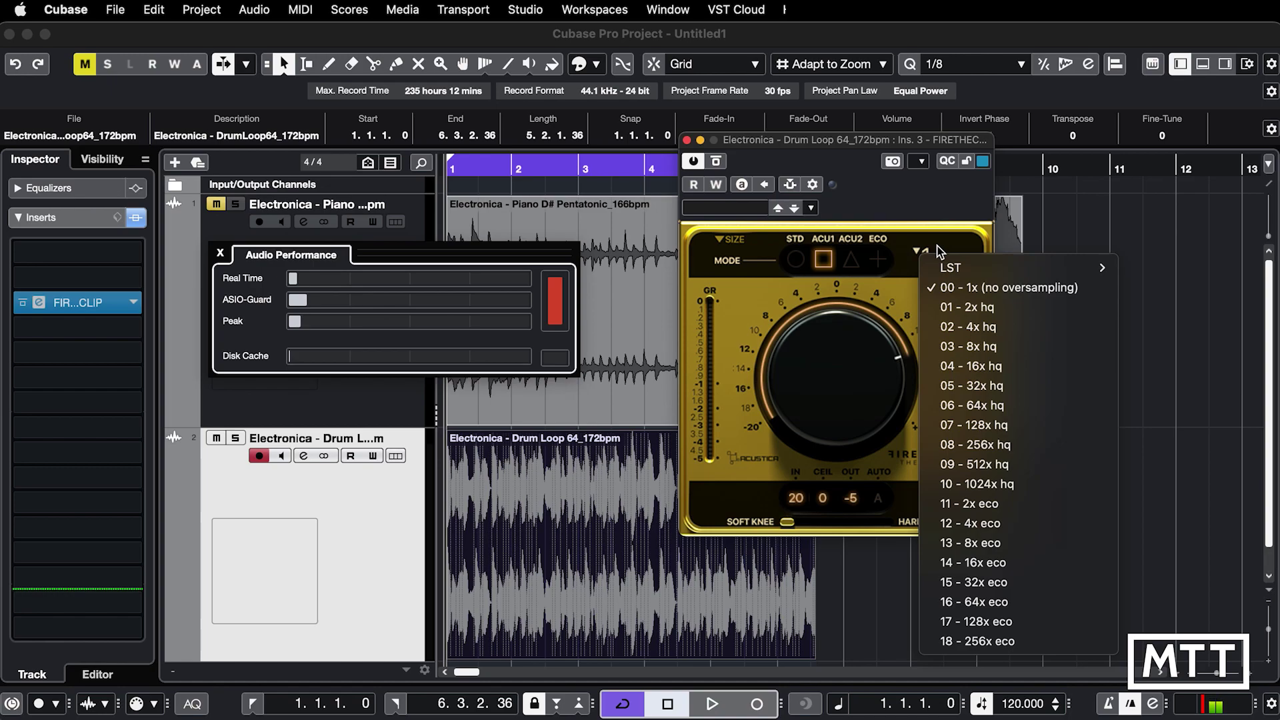
Close the oversampling dropdown, keeping Fire The Clip at 1x in ACU1 mode.
{"action": "left_click", "coordinate": [938, 250]}
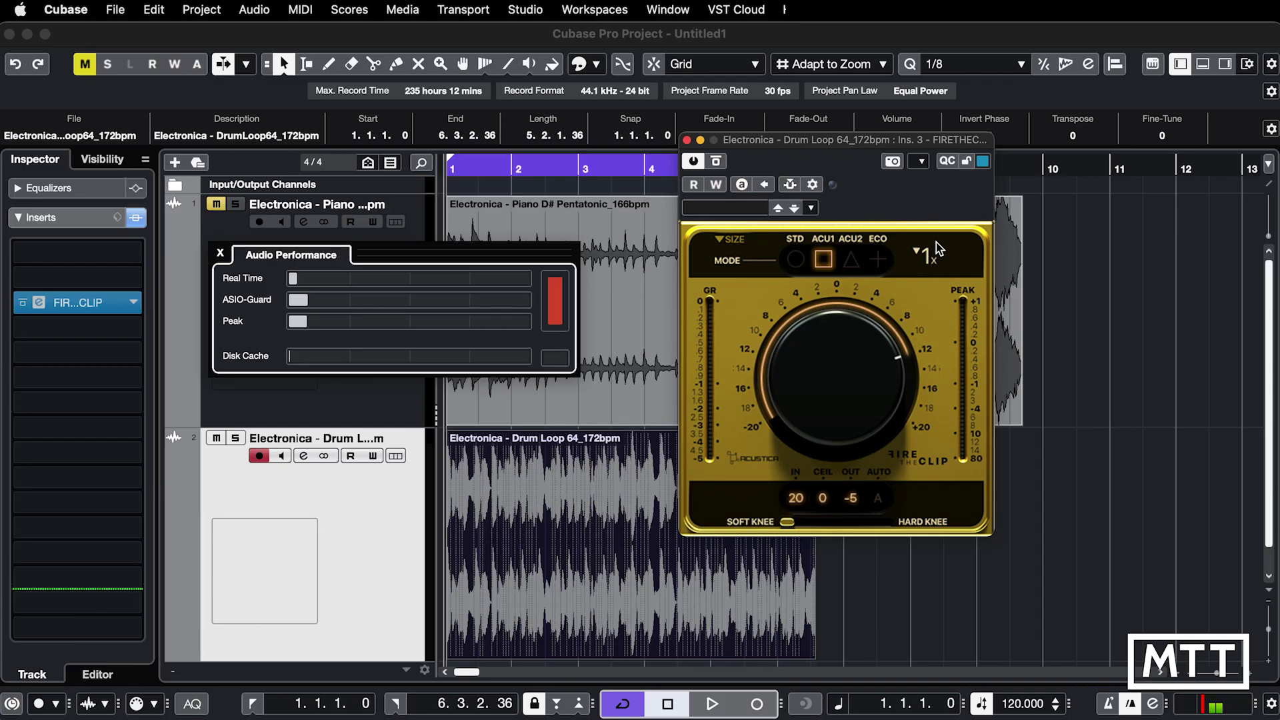